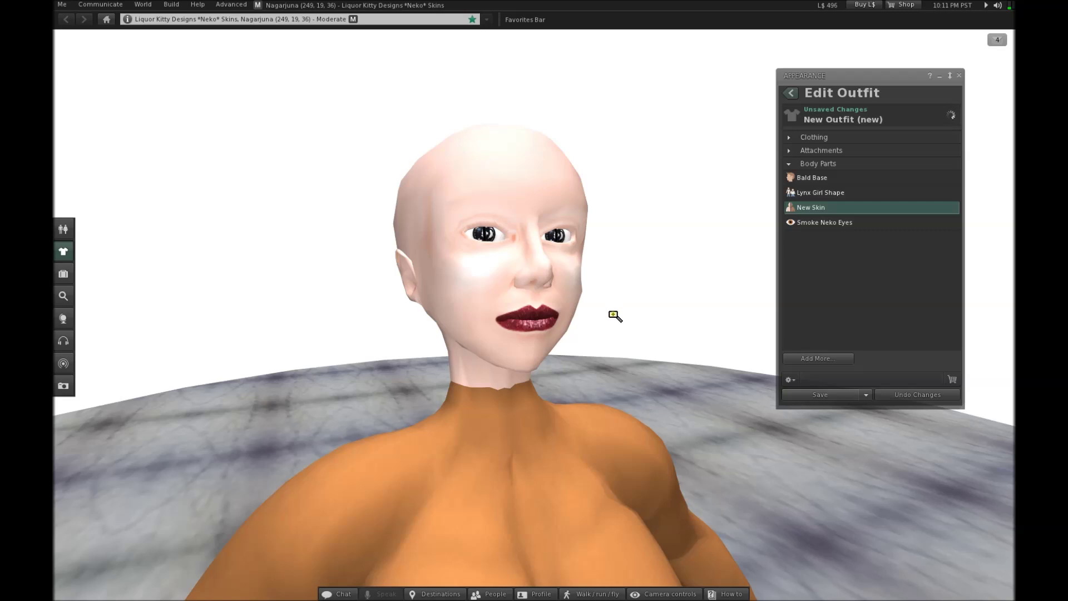
left_click_drag(522, 332, 606, 323)
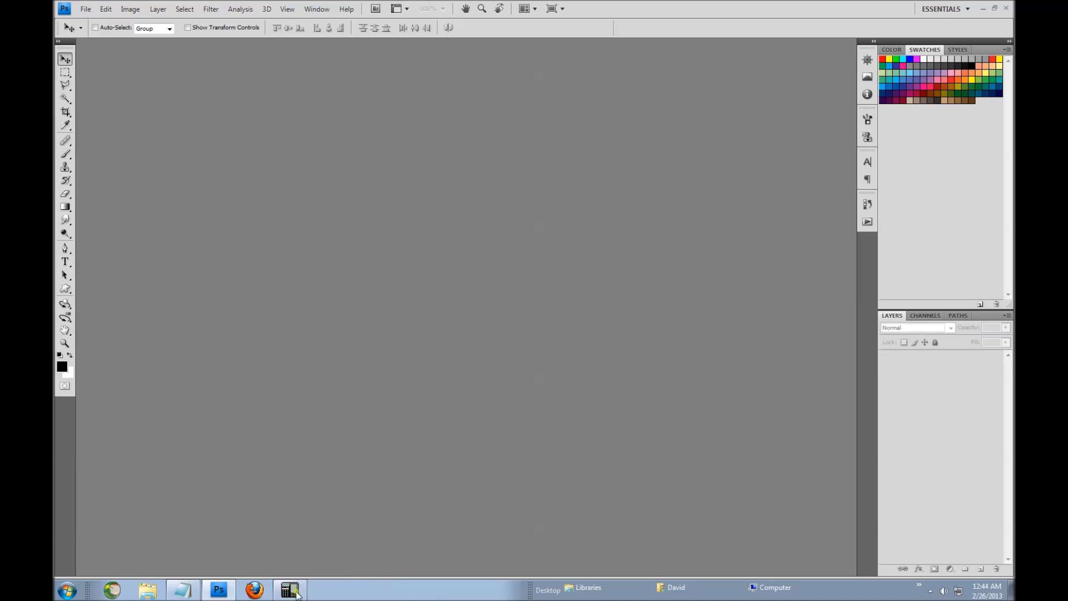
Switch to Firefox and search Google Images for "lips"
left_click(254, 590)
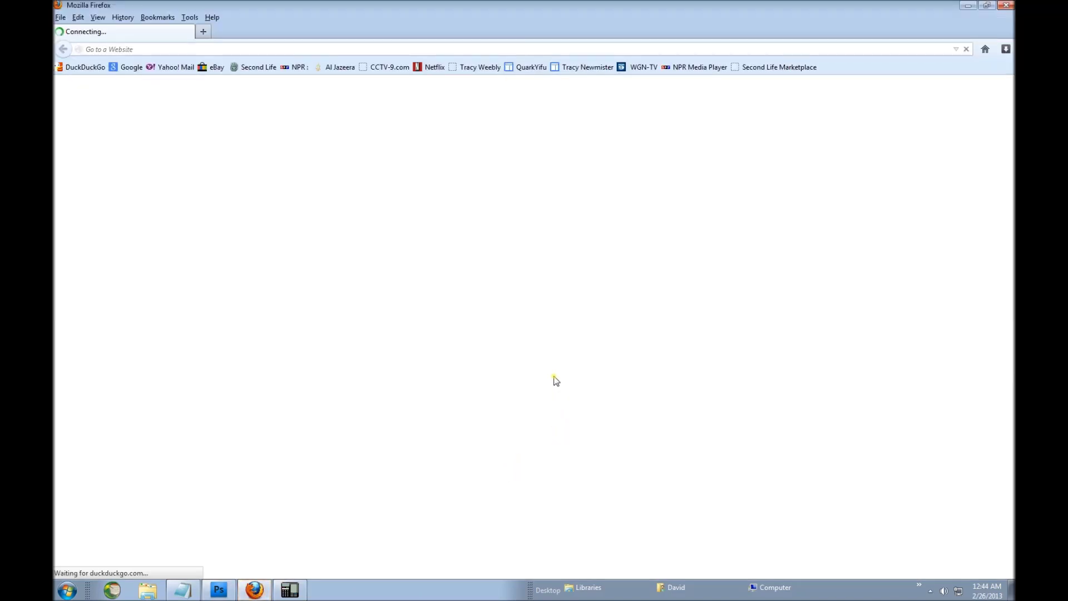
left_click(129, 68)
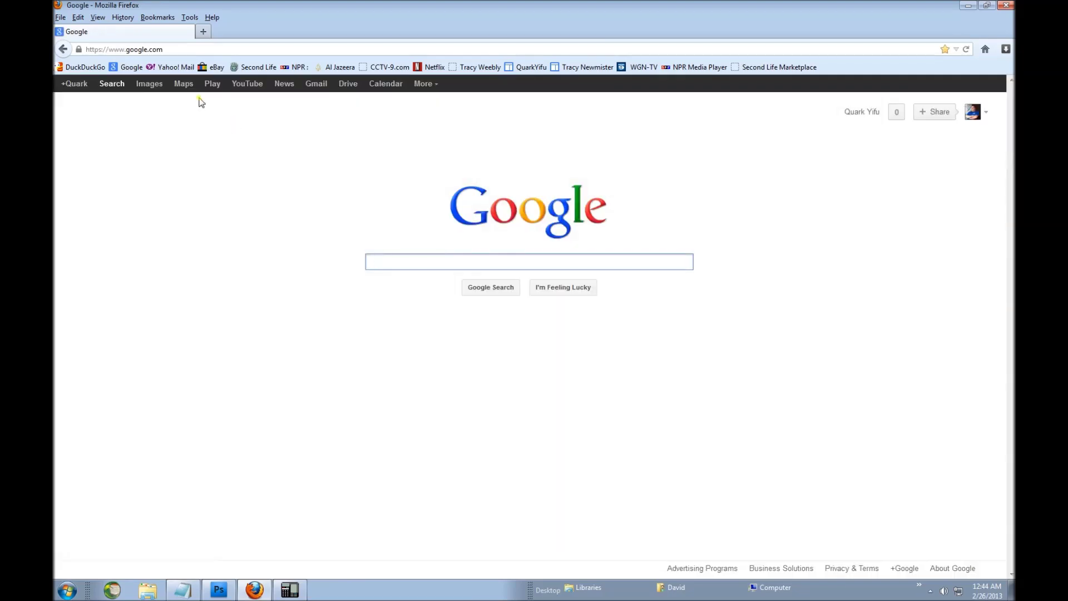
left_click(148, 84)
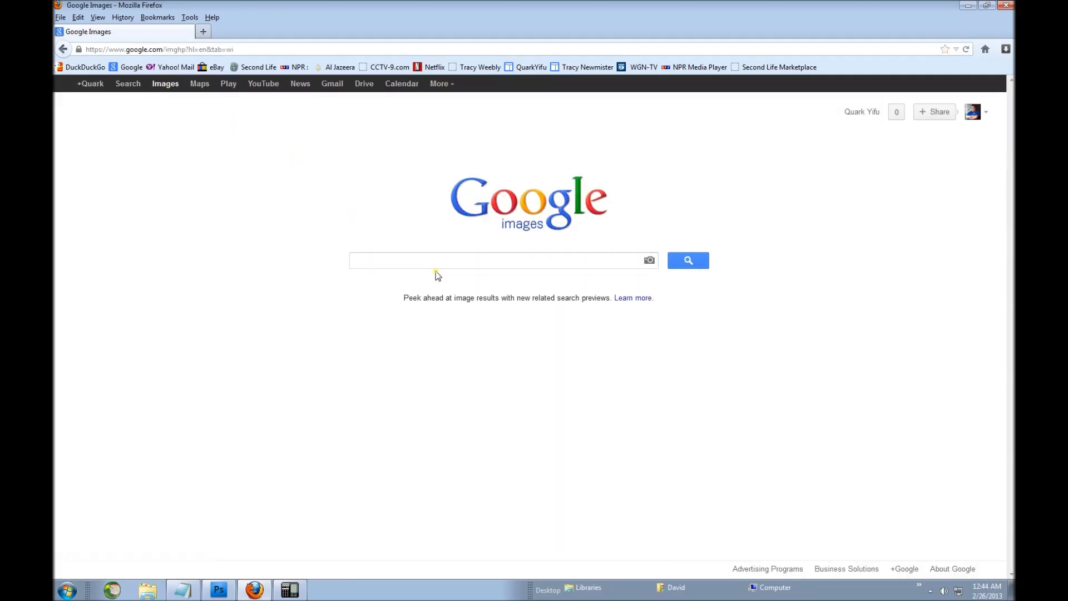
type("lips")
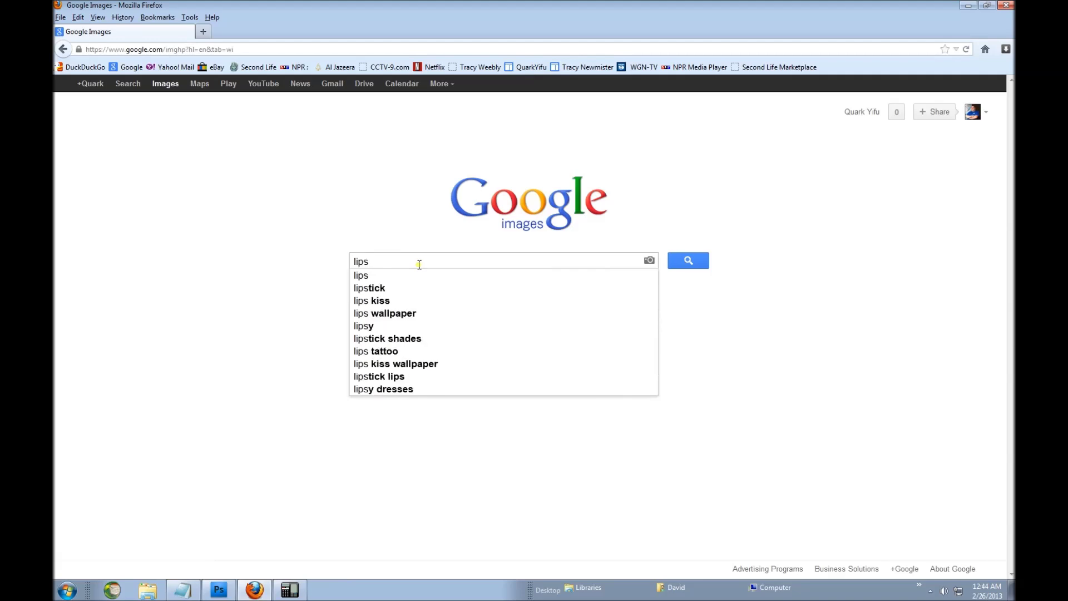
key("Return")
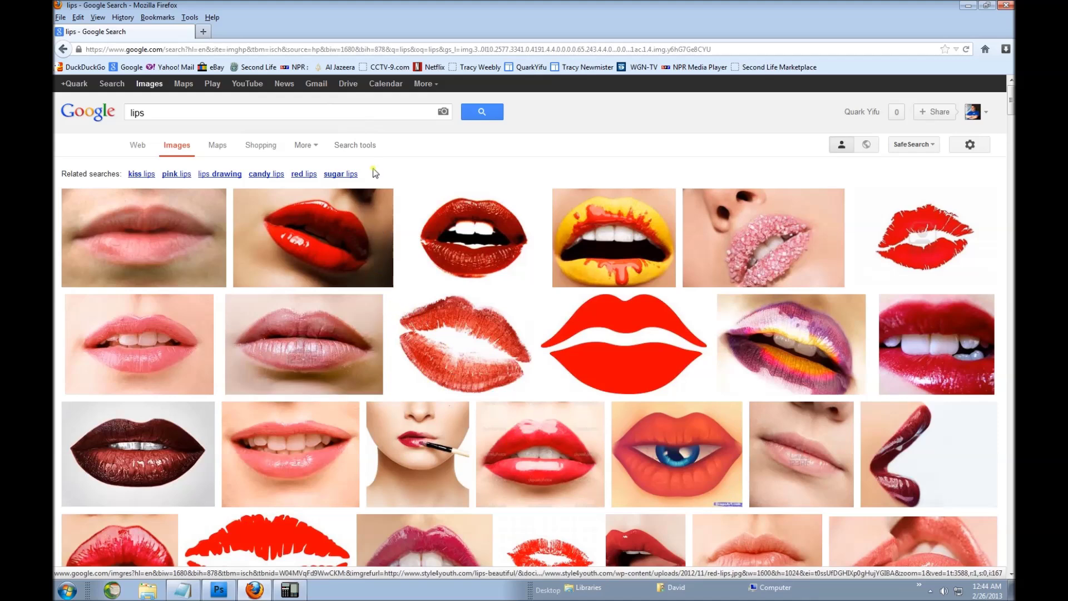
Filter the lips image results to the Large size
left_click(356, 146)
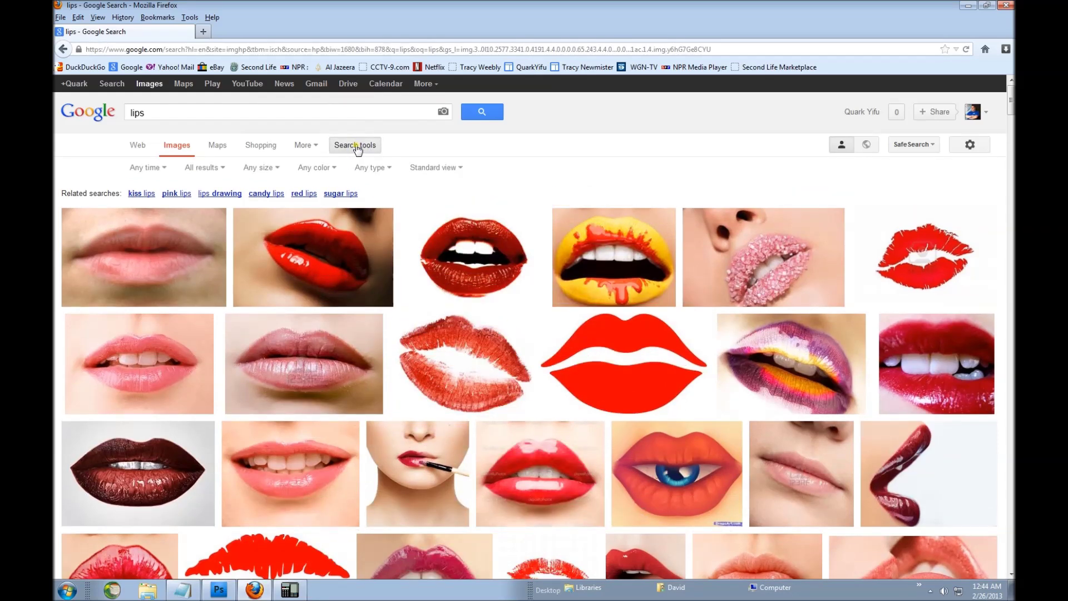
left_click(261, 169)
left_click(266, 207)
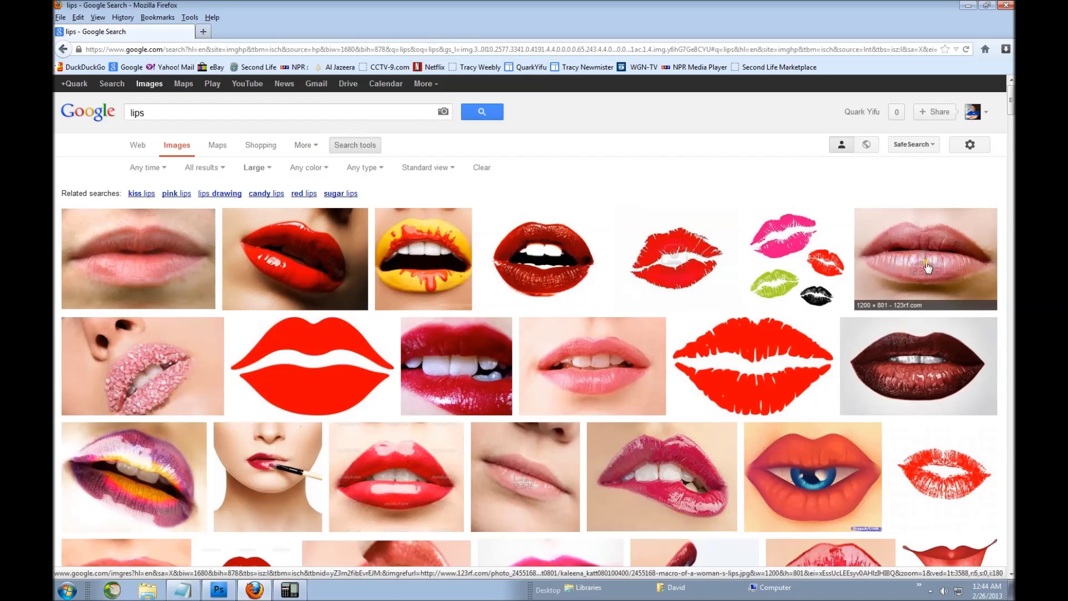
Look through the large image results for a close-up photo of closed, front-facing lips
scroll(945, 268, "down", 5)
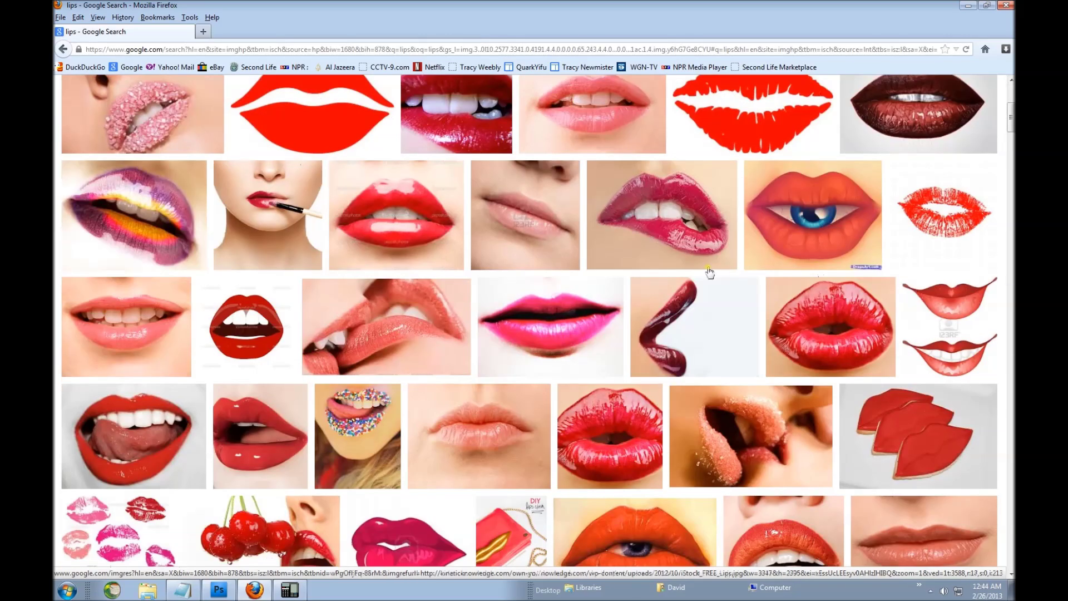
scroll(882, 332, "down", 3)
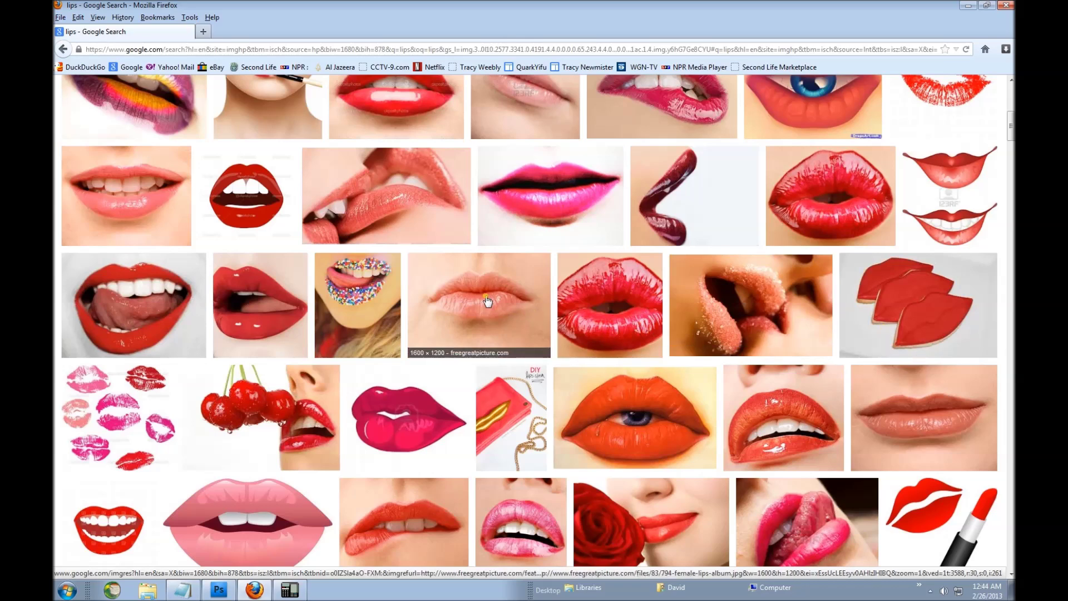
scroll(486, 301, "down", 4)
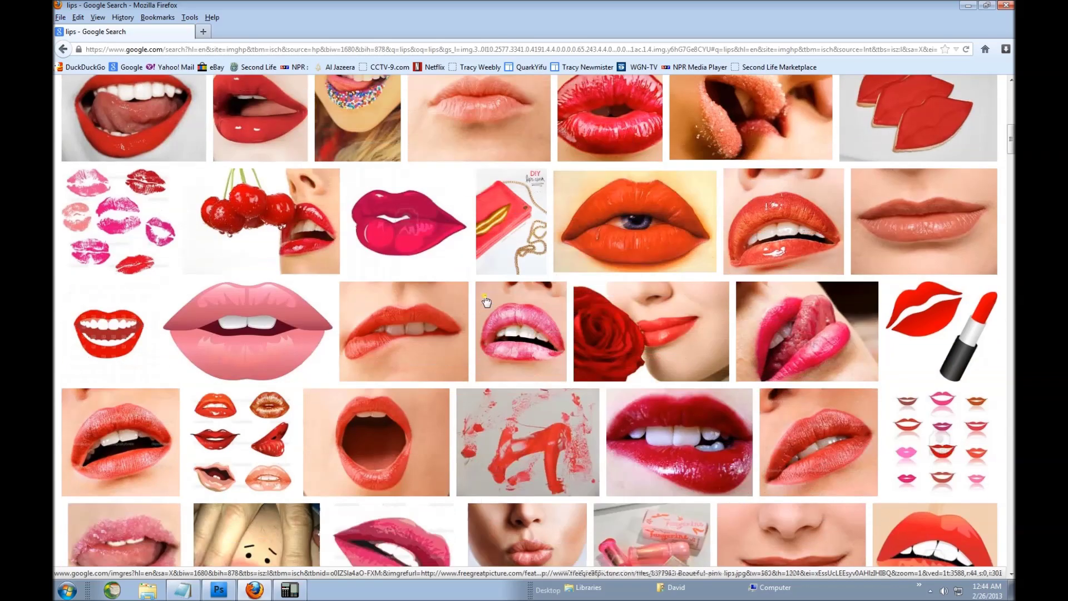
scroll(494, 301, "down", 3)
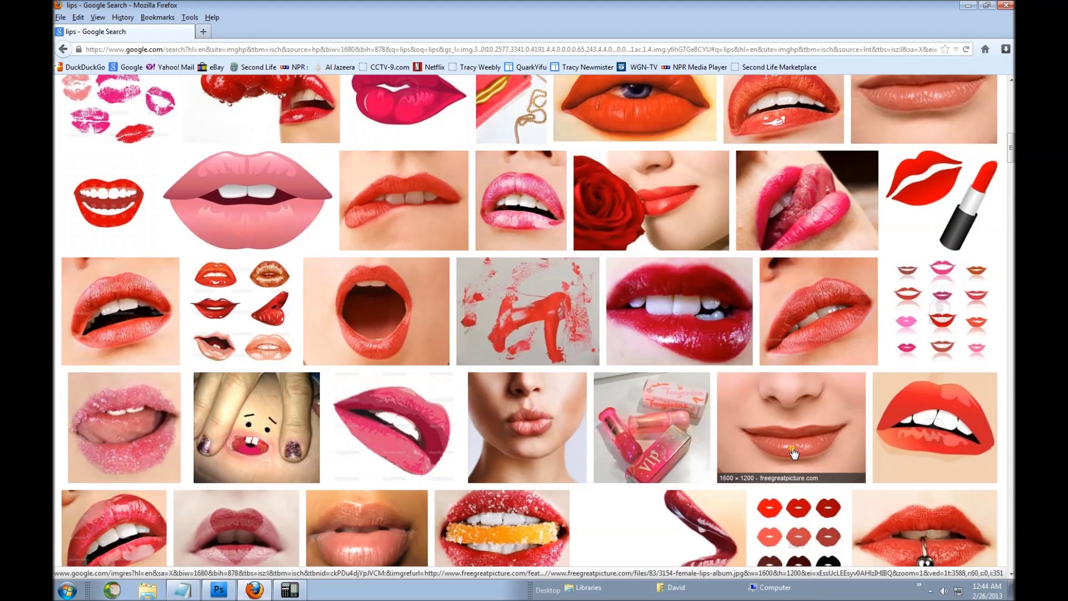
scroll(794, 454, "down", 5)
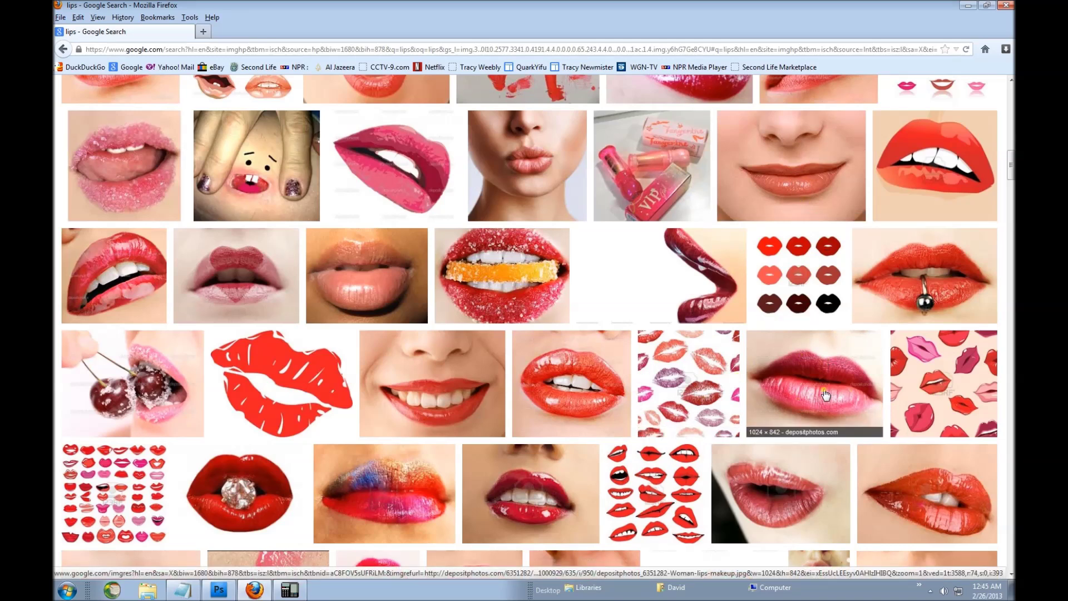
scroll(835, 391, "down", 4)
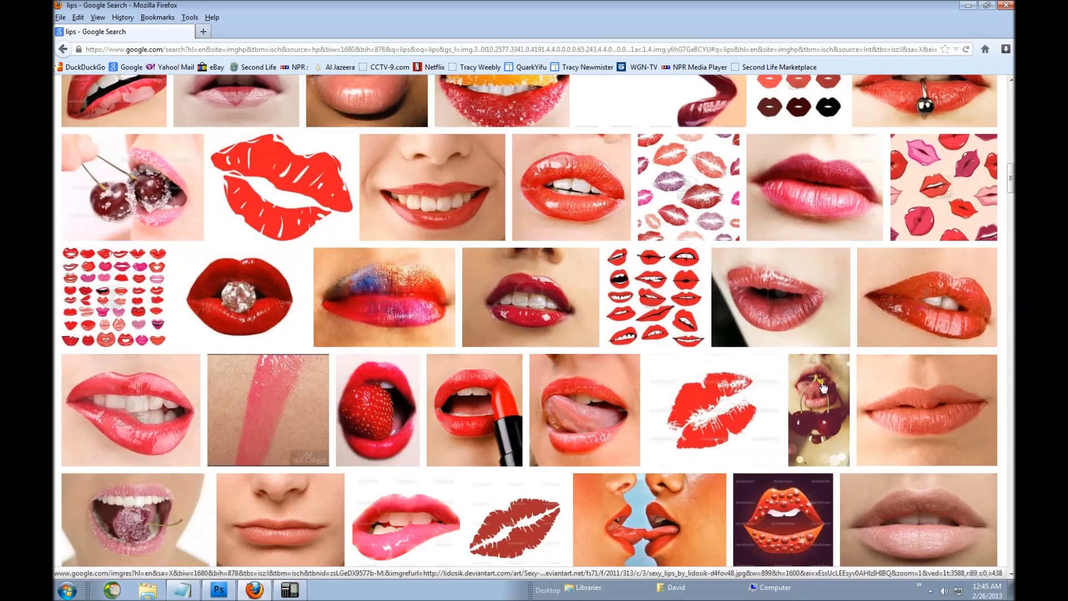
scroll(778, 394, "down", 8)
scroll(778, 394, "down", 2)
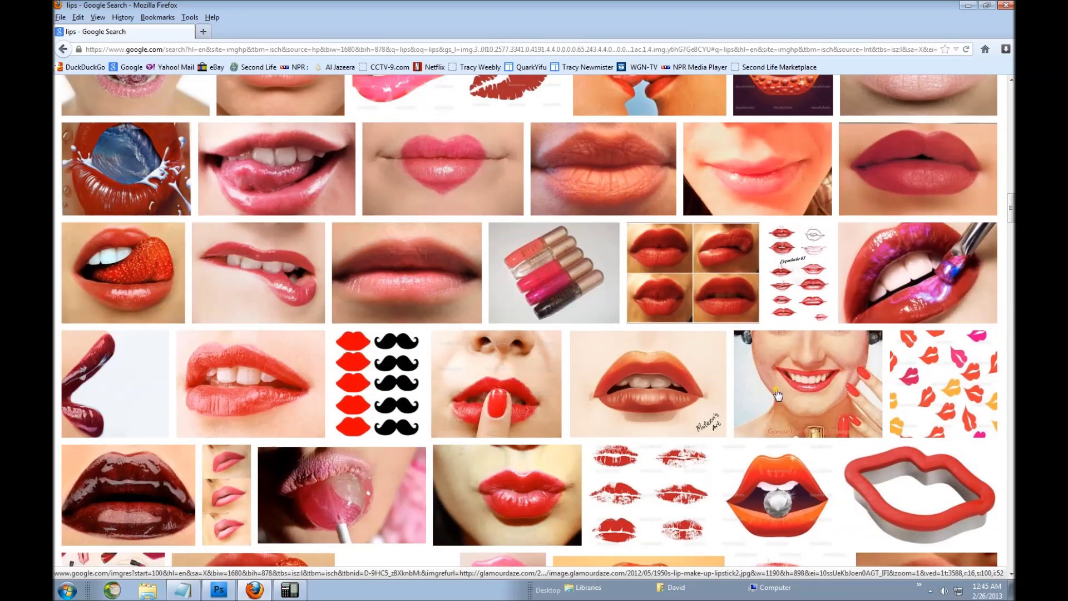
scroll(778, 394, "down", 5)
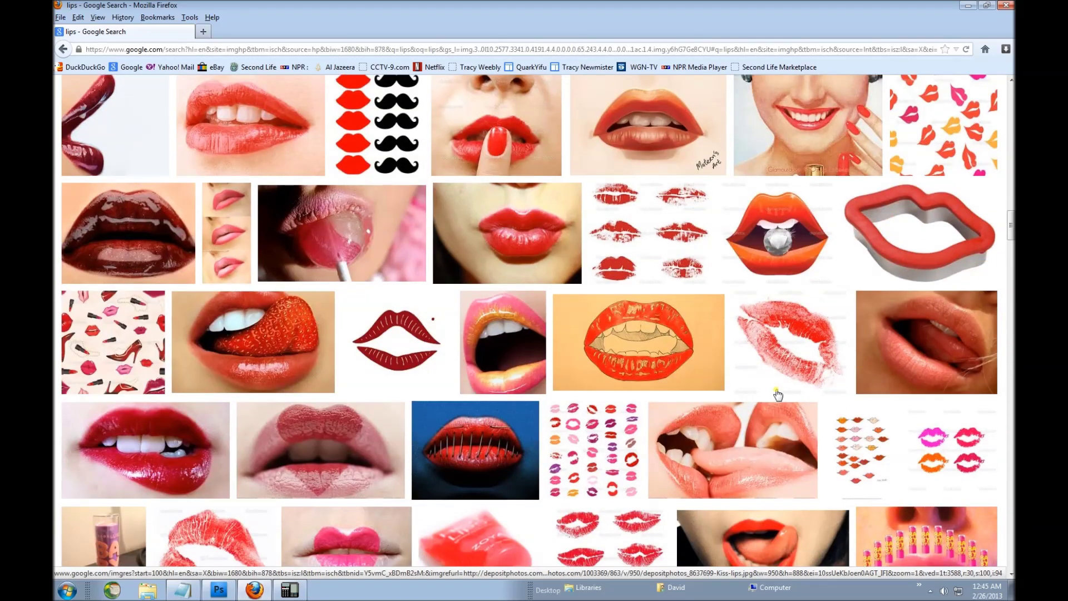
scroll(778, 394, "down", 3)
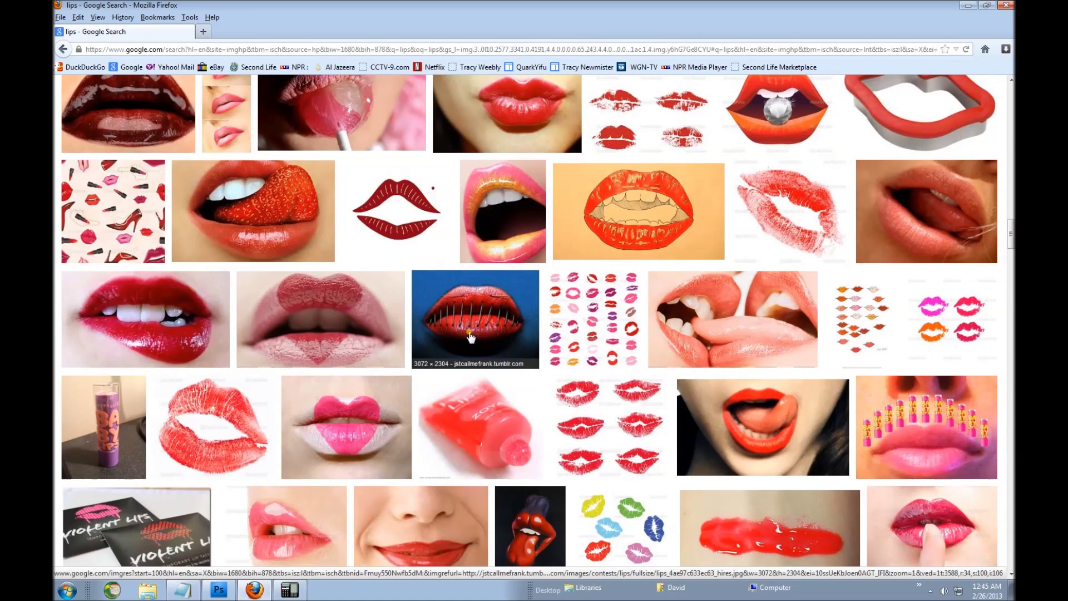
scroll(470, 338, "down", 3)
scroll(612, 334, "down", 4)
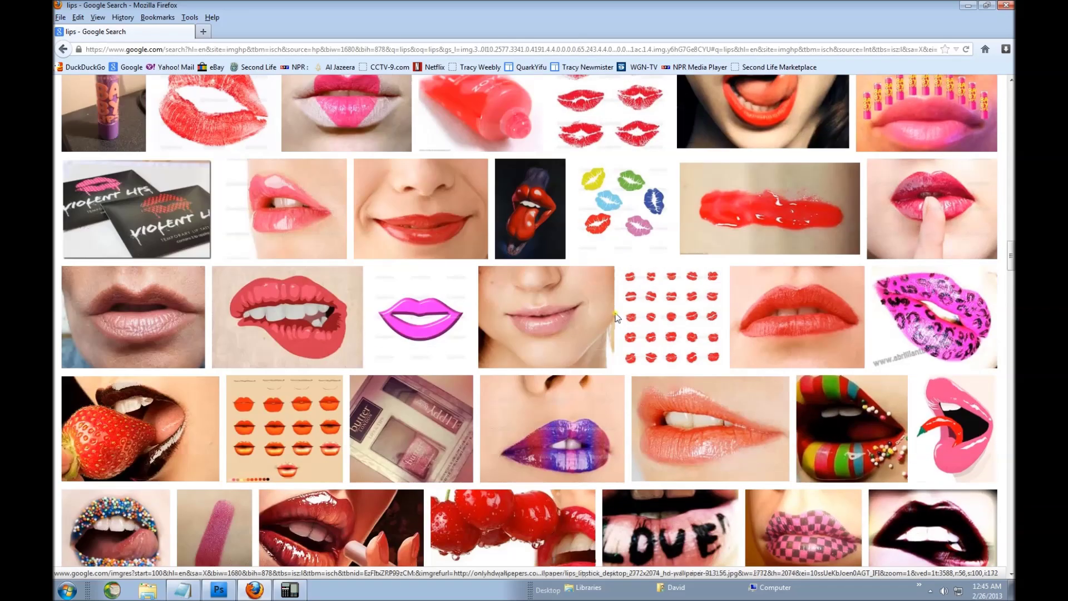
scroll(617, 318, "down", 6)
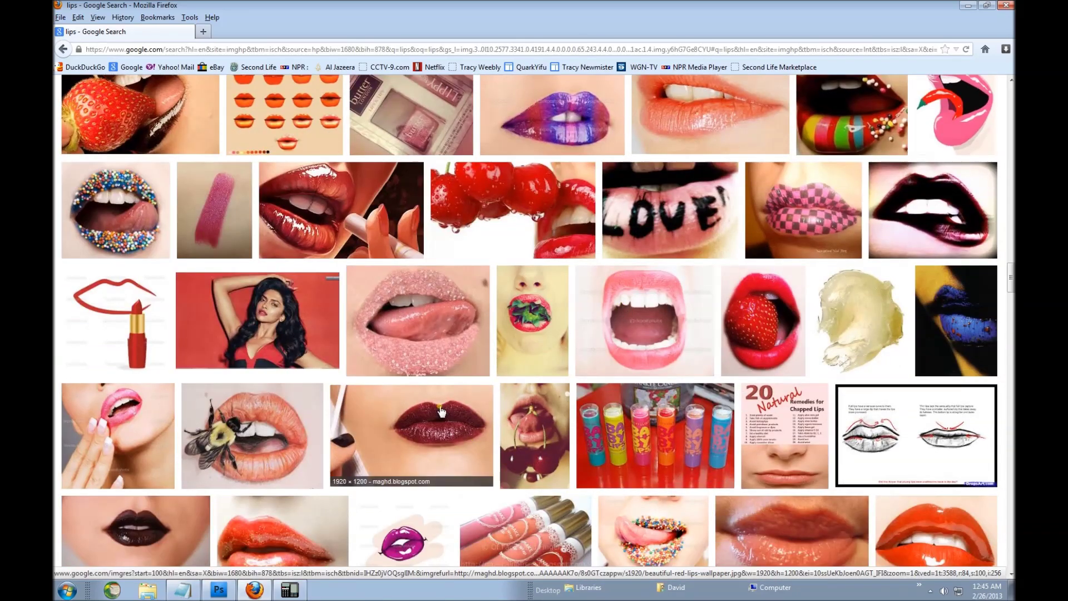
scroll(439, 356, "down", 3)
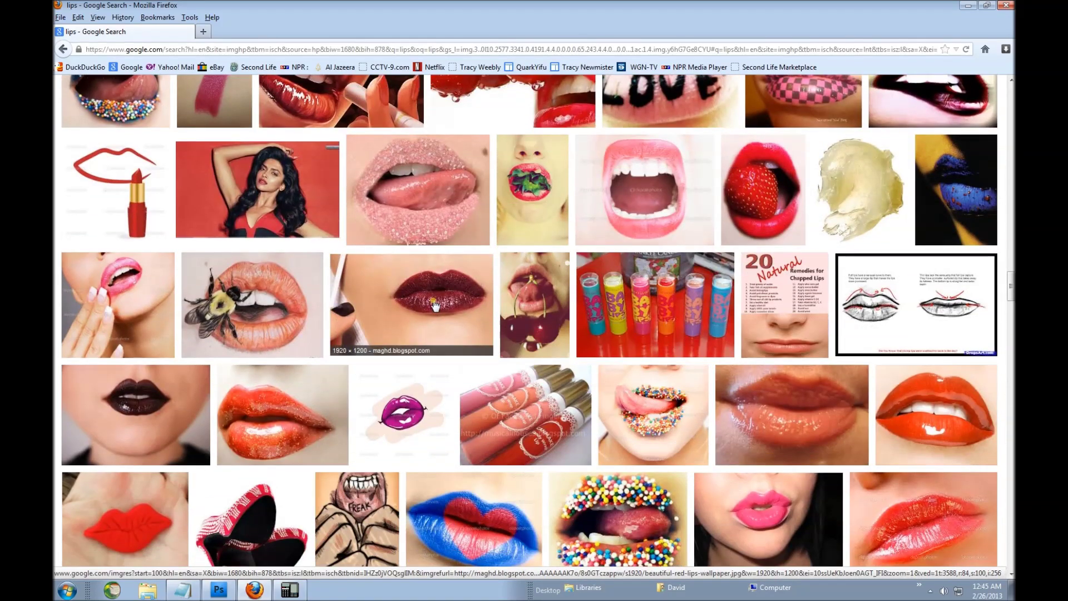
Open the original 1920 × 1200 image of the dark red glossy lips from maghd.blogspot.com
left_click(435, 305)
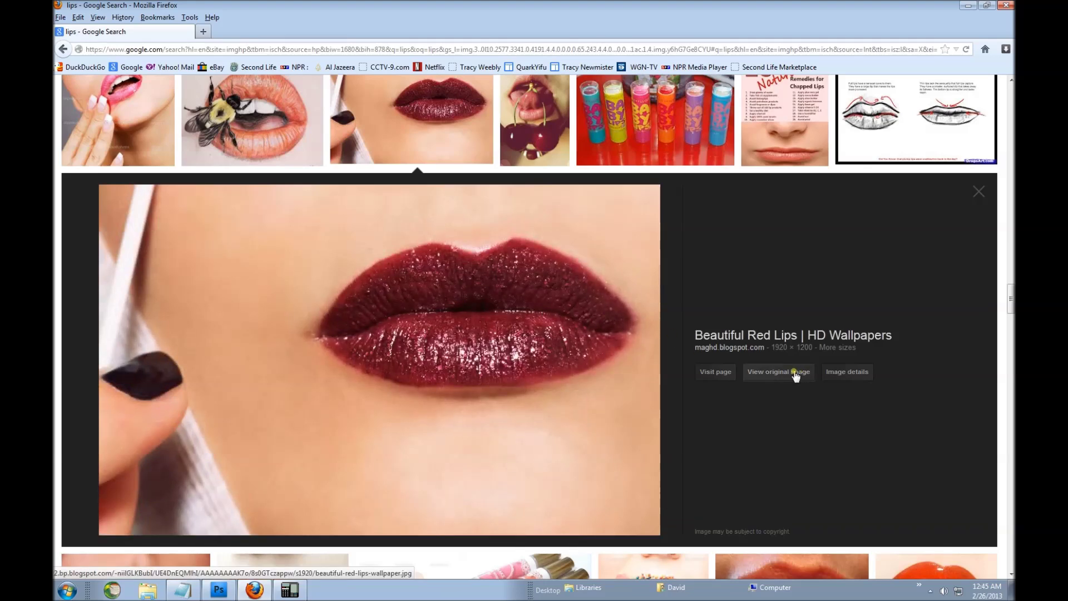
left_click(796, 373)
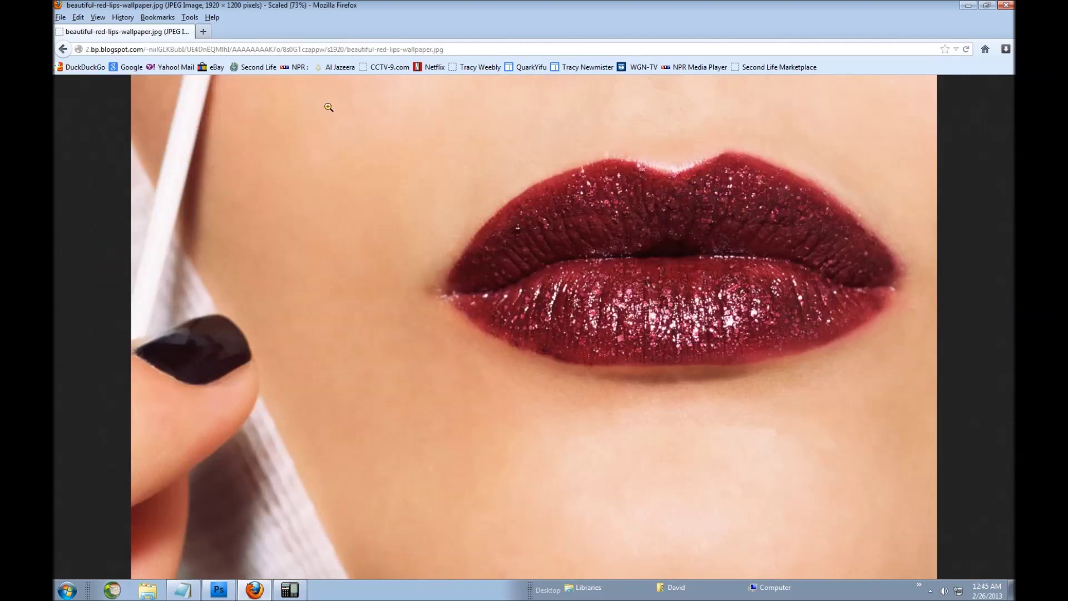
Check the browser's general options for where downloaded files are saved, then close the options
left_click(189, 18)
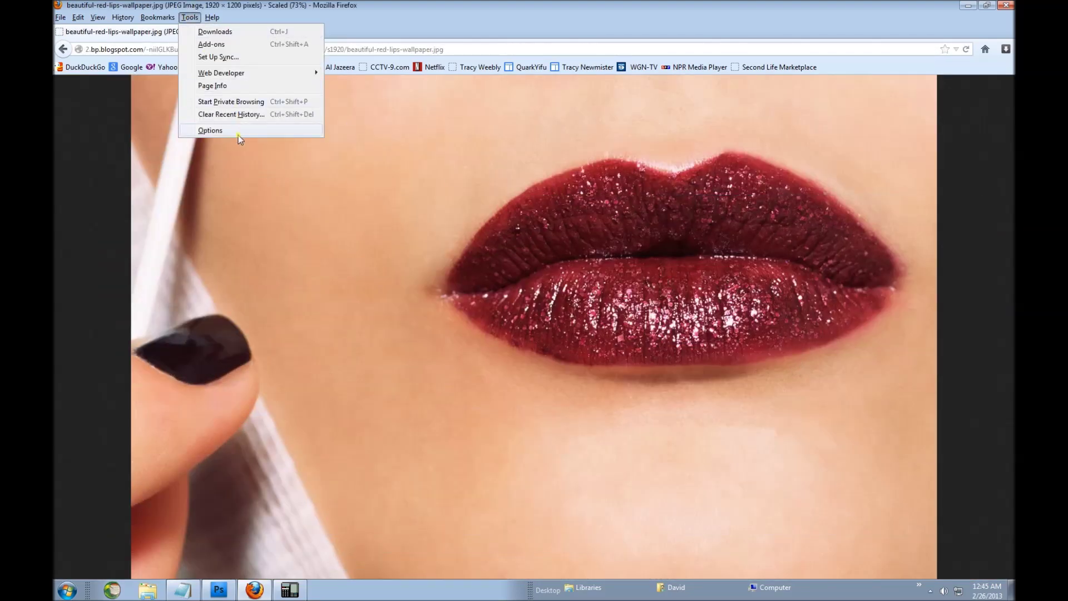
left_click(238, 134)
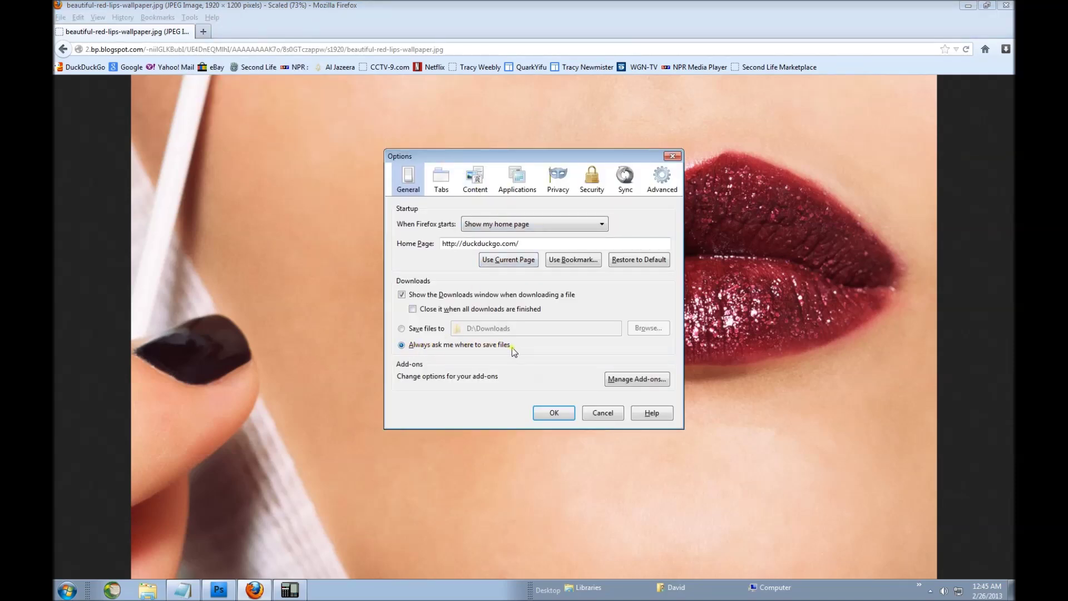
left_click(554, 412)
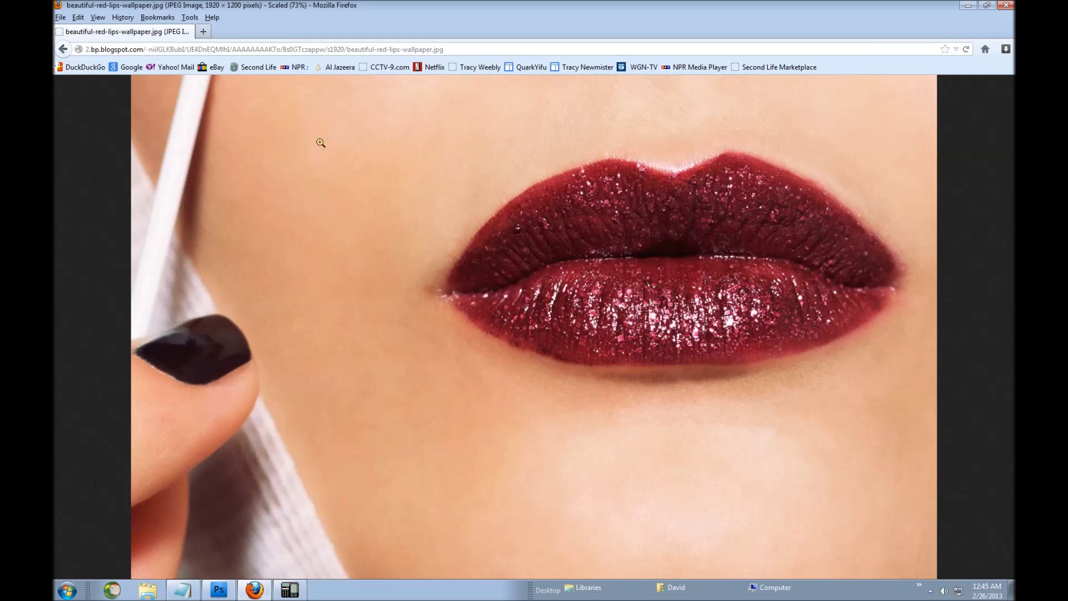
Save the lips image as beautiful-red-lips-wallpaper.jpg in the Photoshop Lips folder on drive D and dismiss the downloads list
right_click(634, 306)
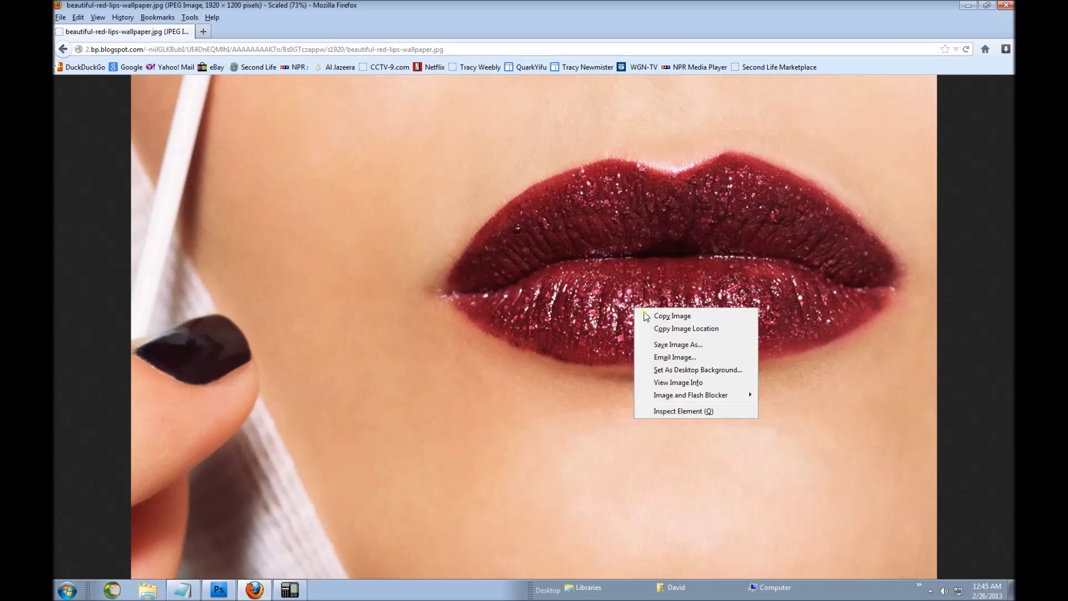
left_click(695, 346)
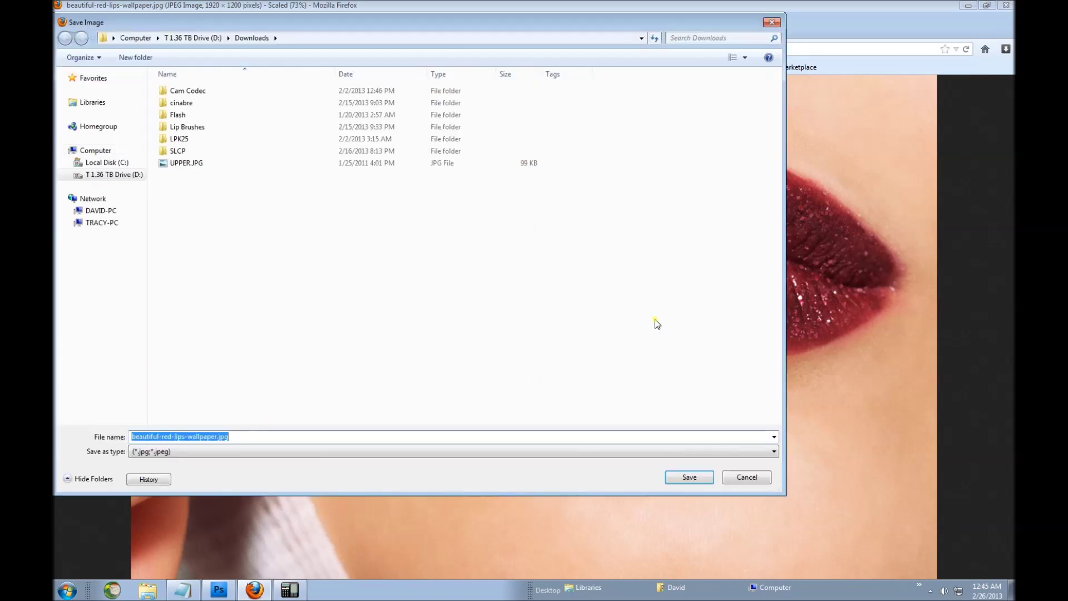
left_click(70, 175)
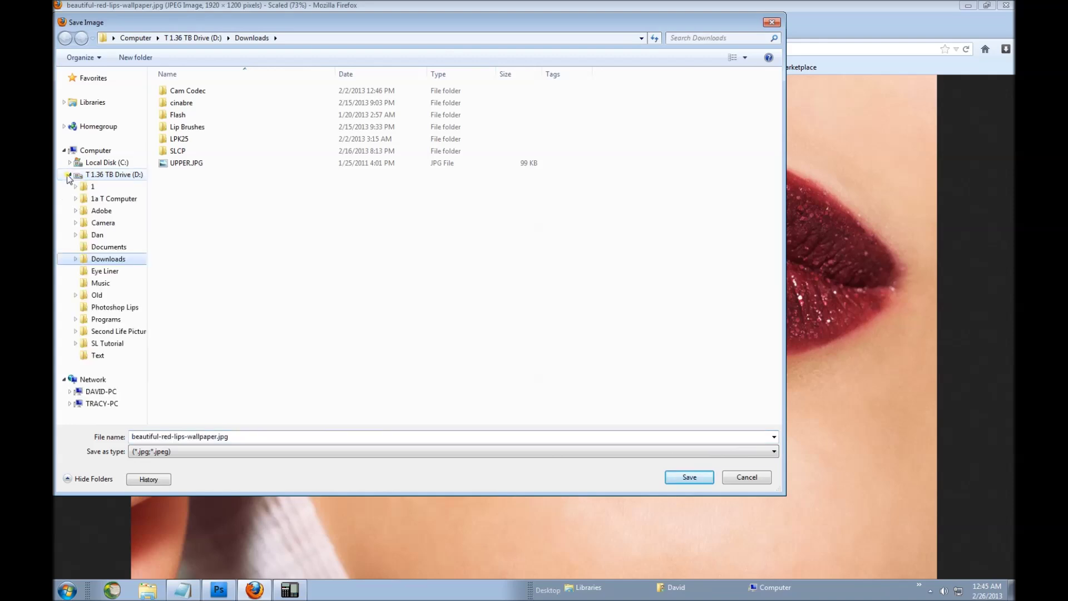
left_click(107, 307)
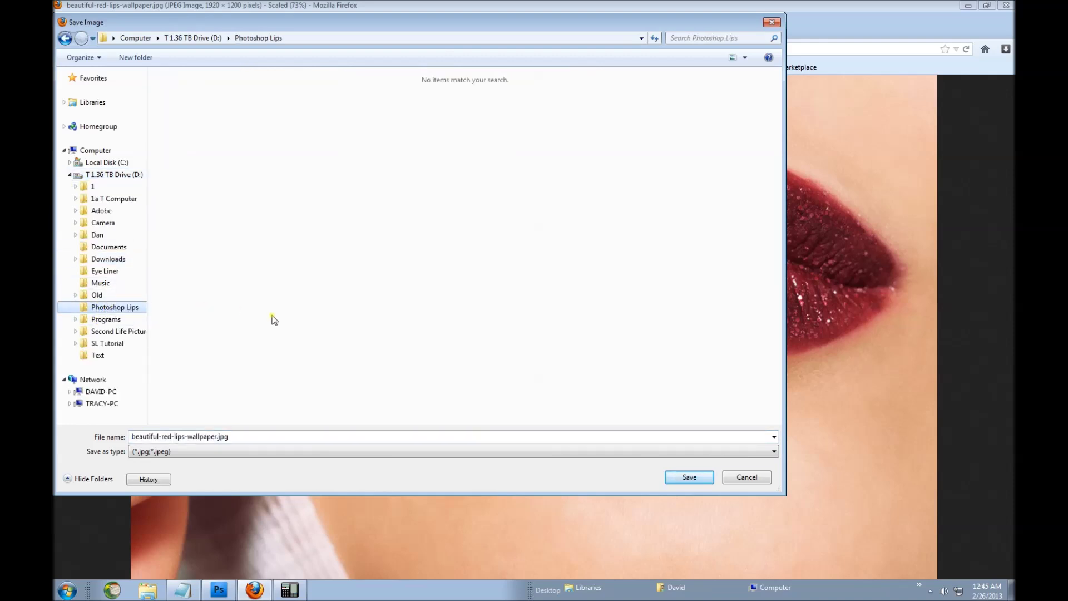
left_click(690, 478)
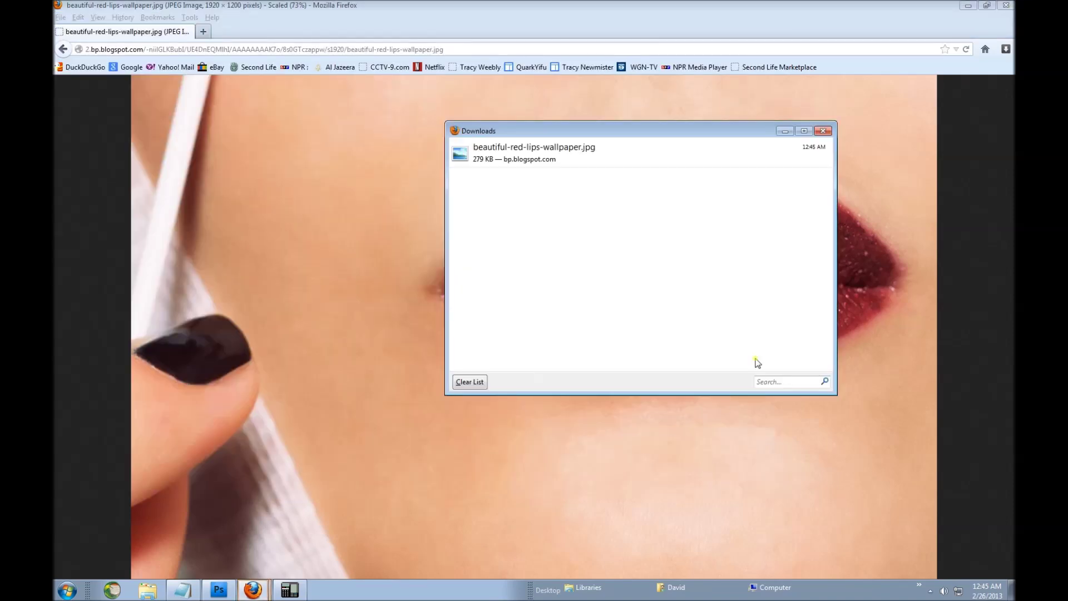
left_click(824, 131)
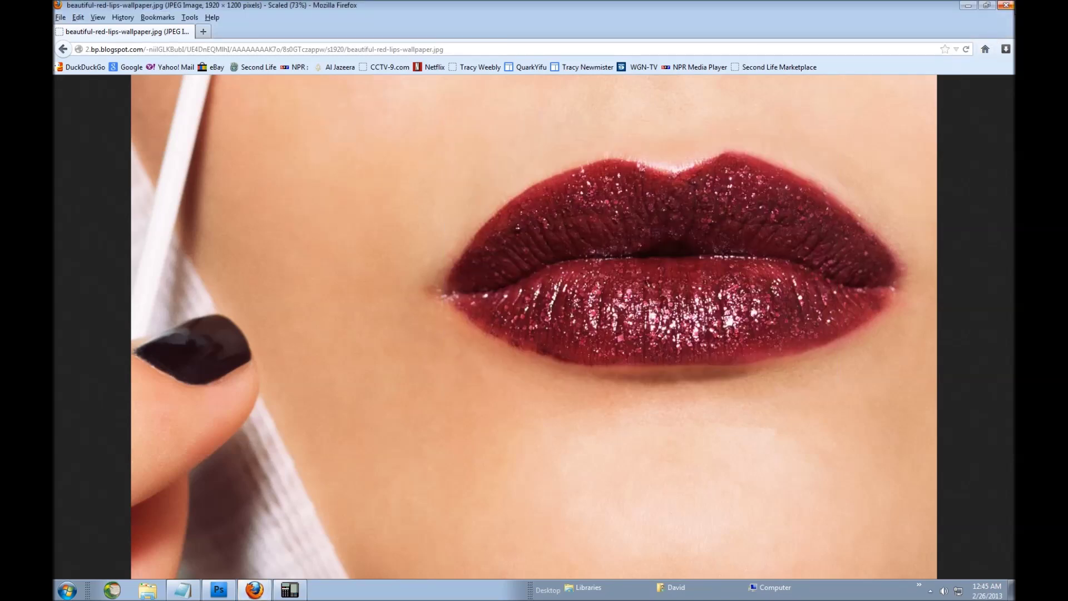
Close the browser and open beautiful-red-lips-wallpaper.jpg from the Photoshop Lips folder in Photoshop
left_click(1006, 5)
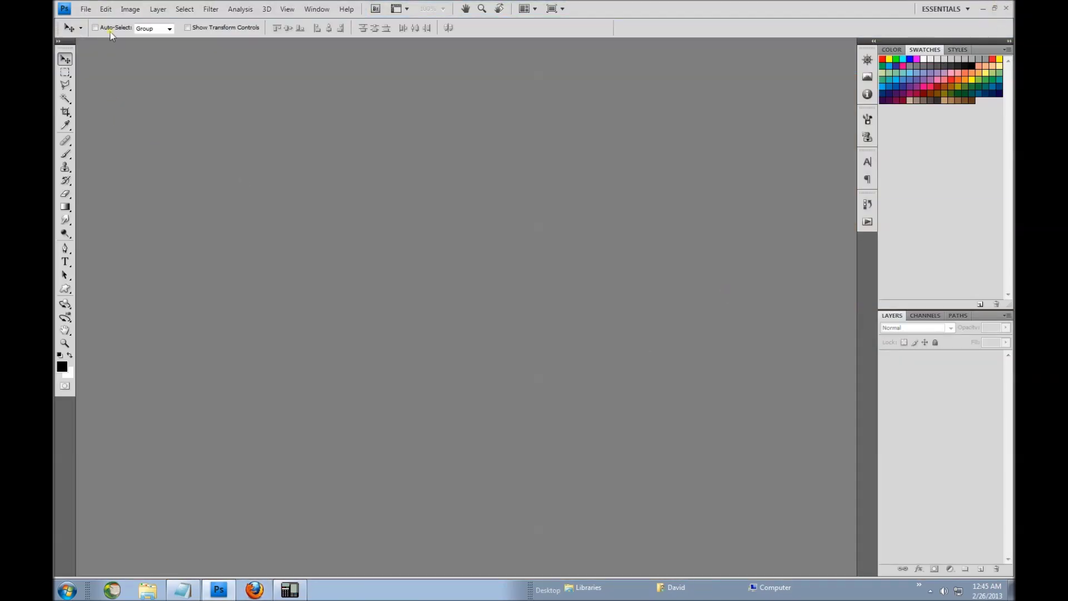
left_click(86, 9)
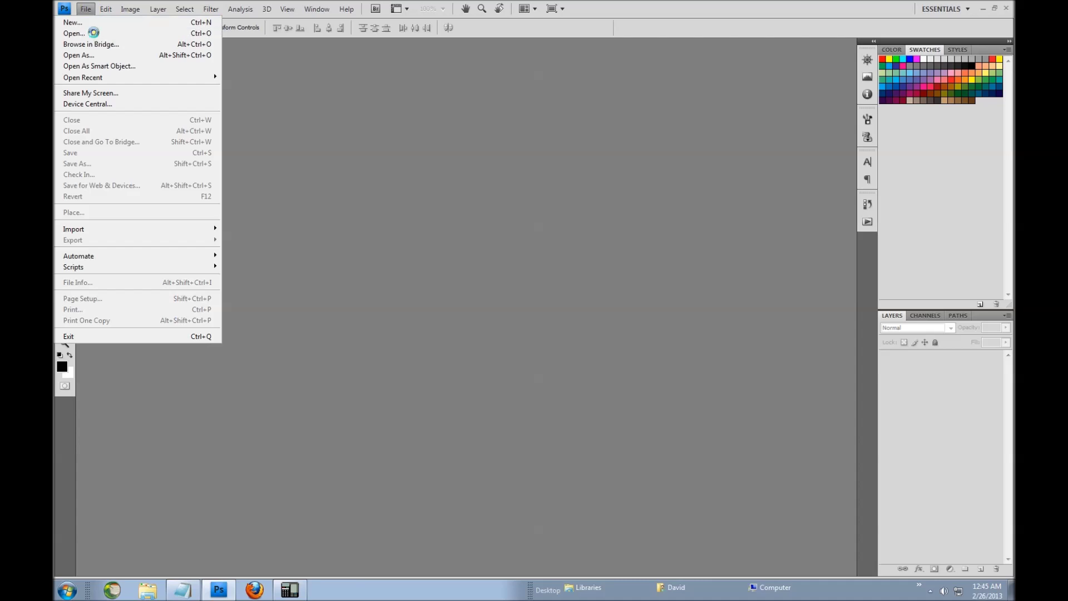
left_click(94, 33)
left_click(399, 95)
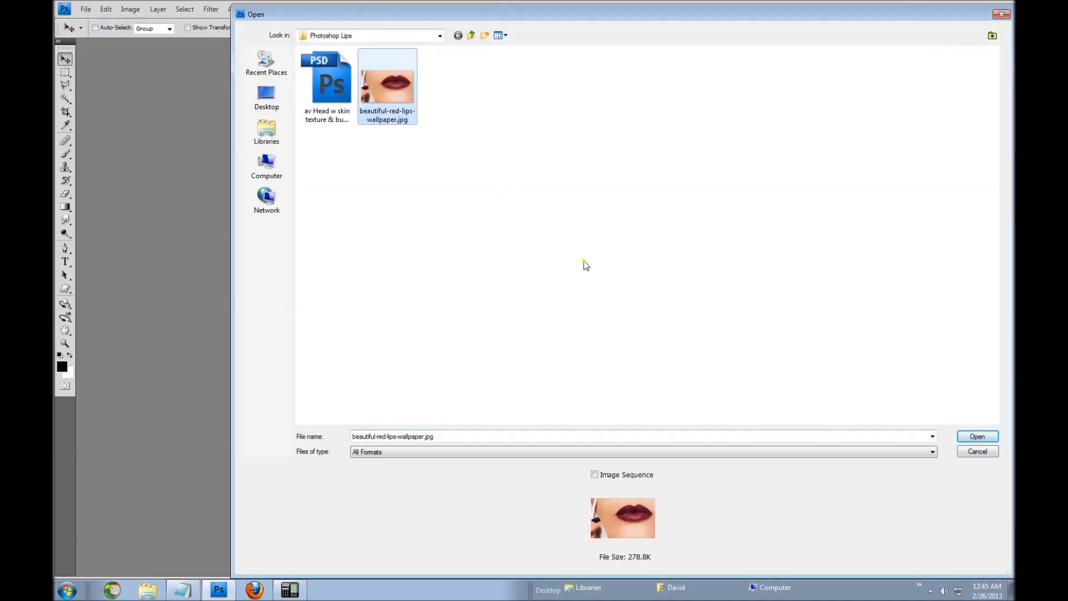
left_click(978, 438)
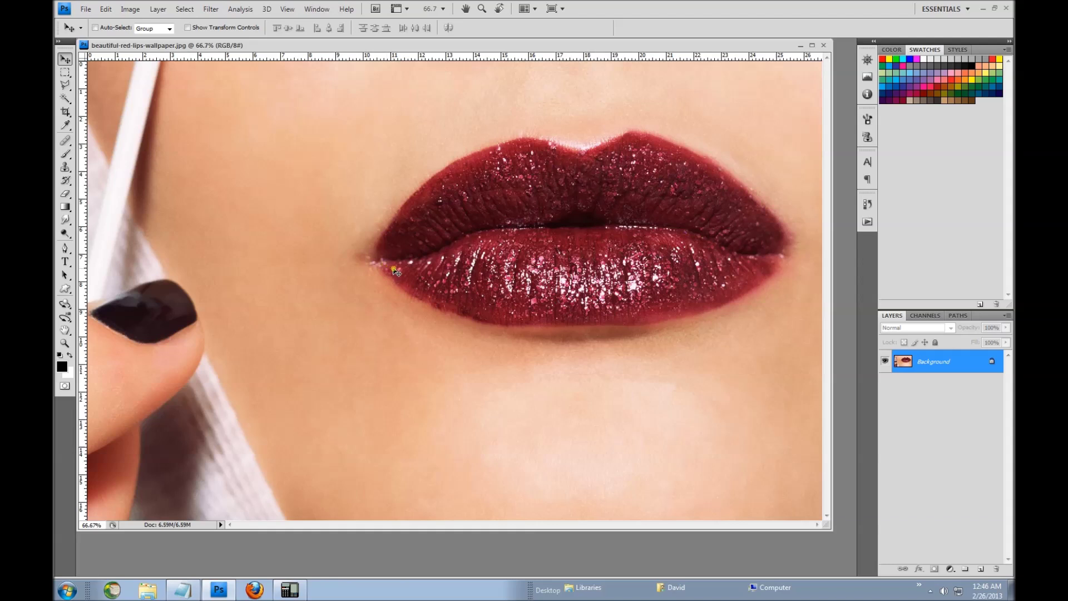
Activate the Pen Tool and show the list of paths for the lips image
left_click(66, 250)
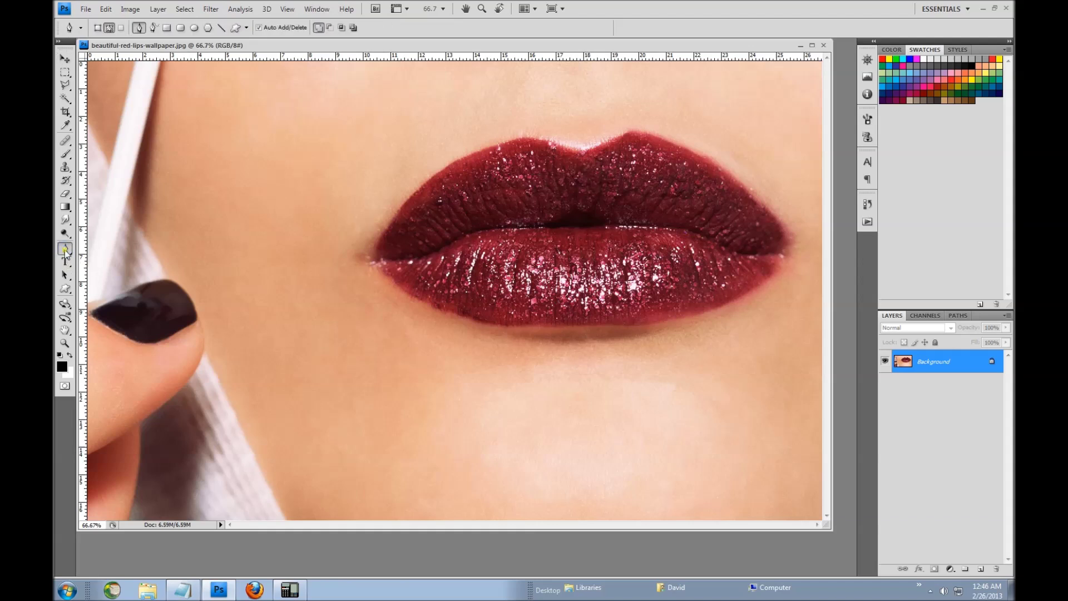
right_click(65, 251)
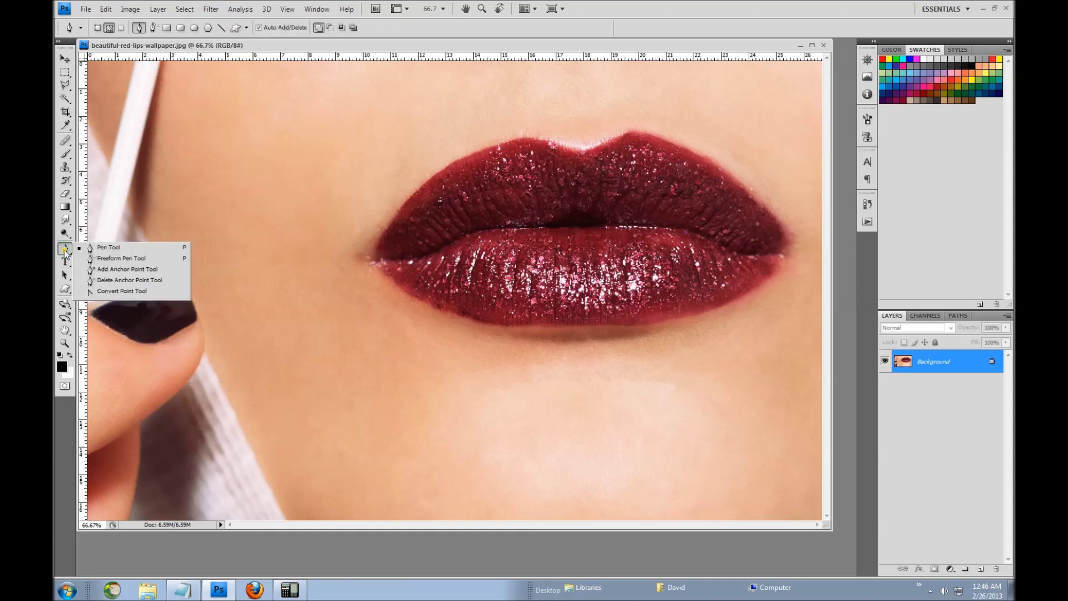
left_click(132, 249)
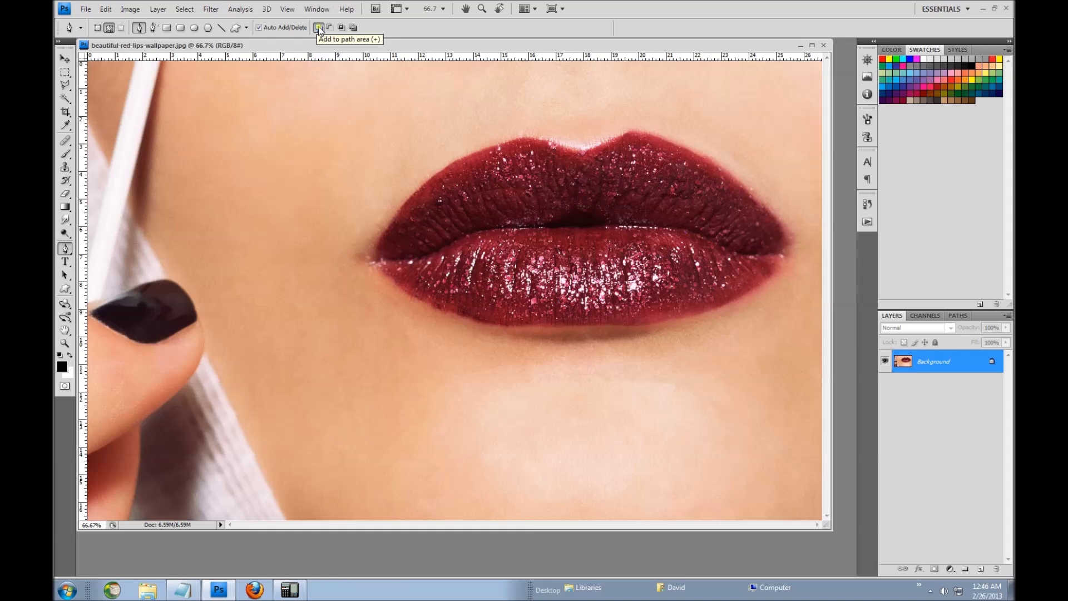
left_click(960, 316)
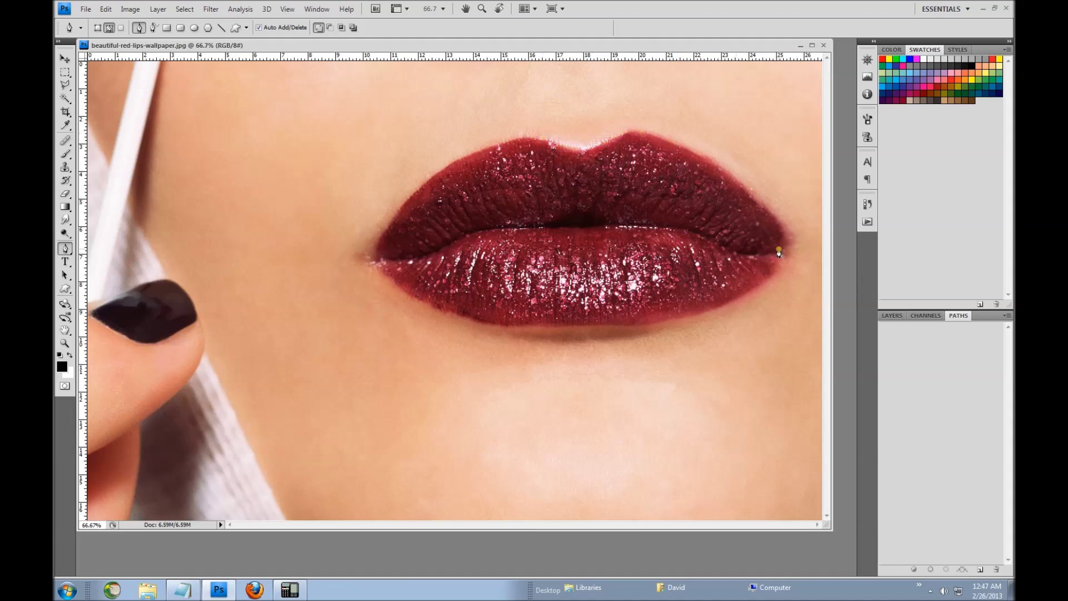
left_click(372, 260)
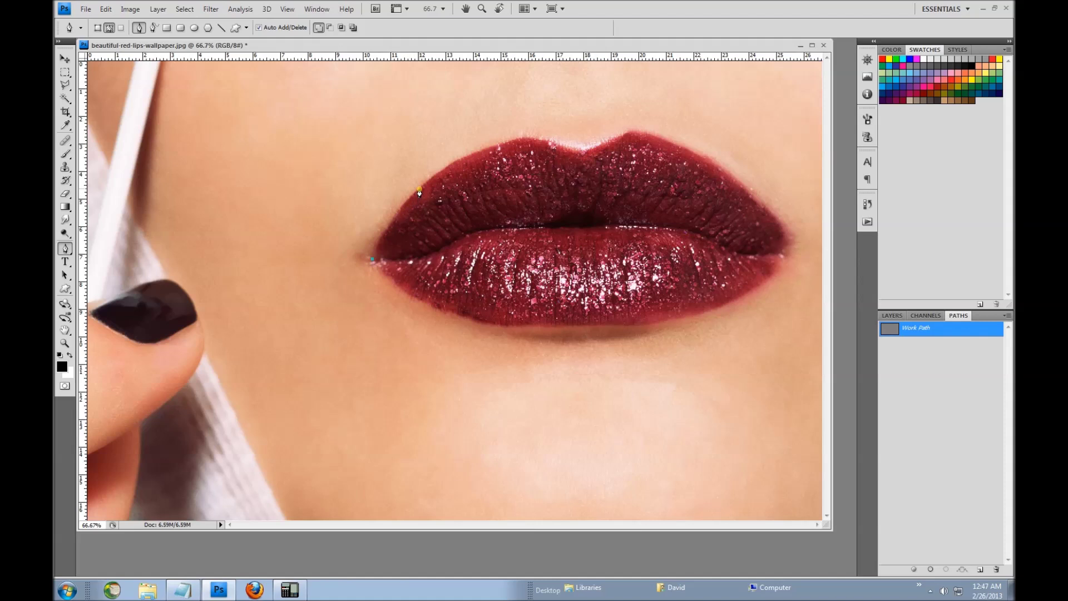
left_click_drag(419, 189, 437, 185)
left_click(401, 192)
mouse_move(403, 196)
left_mouse_down()
mouse_move(406, 207)
mouse_move(398, 199)
left_mouse_up()
left_click(403, 192)
mouse_move(403, 193)
left_mouse_down()
mouse_move(393, 176)
mouse_move(378, 230)
mouse_move(382, 199)
left_mouse_up()
key("ctrl+z")
key("ctrl+alt+z")
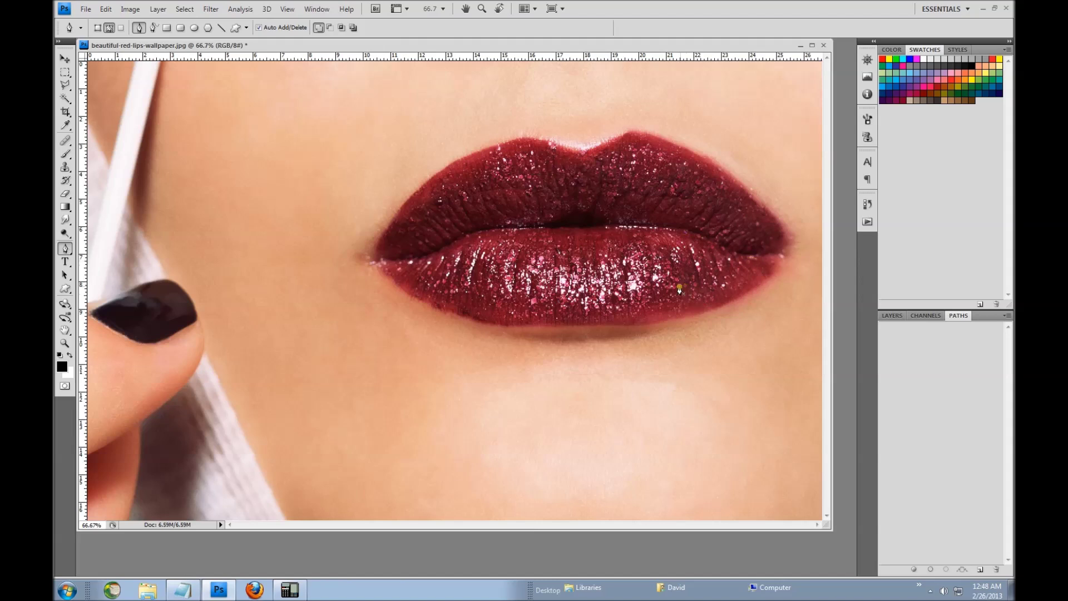
Start a path at the left mouth corner and draw a curved segment along the upper lip's edge to its left peak
left_click(382, 259)
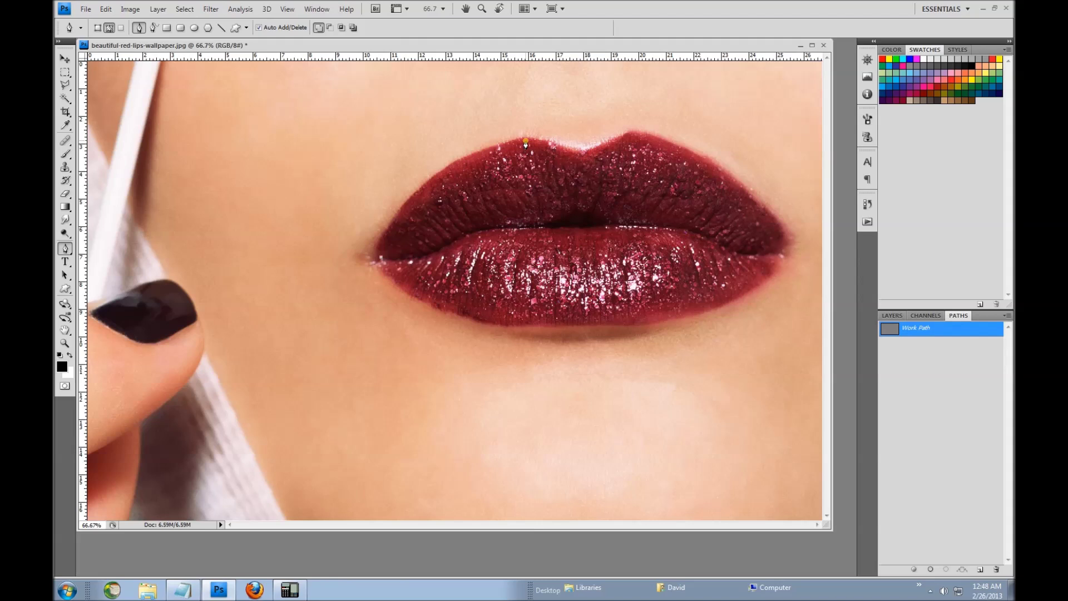
left_click_drag(526, 141, 544, 145)
left_click_drag(508, 137, 251, 84)
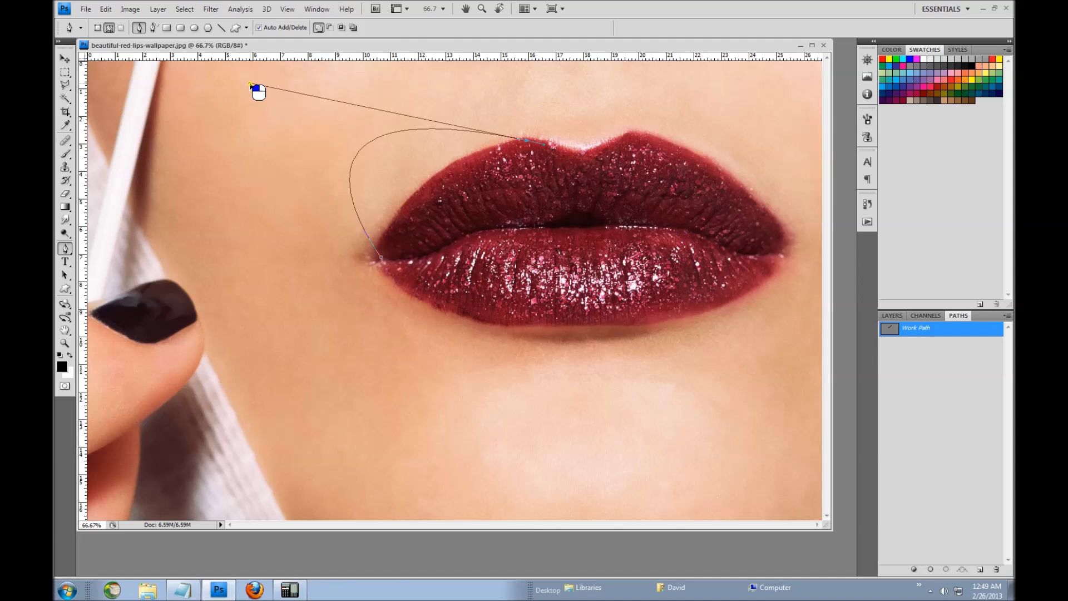
left_click_drag(251, 85, 400, 165)
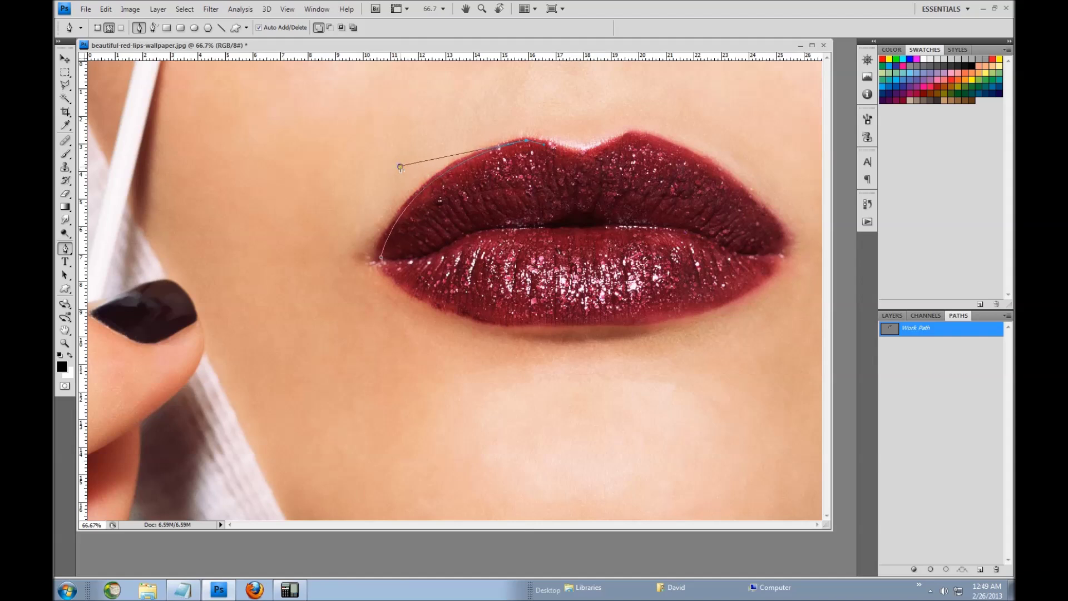
Add an anchor at the upper lip's right peak and bend the segment between both peaks down into the cupid's bow
left_click(634, 140)
left_click_drag(634, 140, 648, 146)
left_click_drag(546, 146, 568, 150)
left_click_drag(621, 134, 564, 165)
mouse_move(565, 165)
left_mouse_down()
mouse_move(568, 148)
mouse_move(553, 160)
mouse_move(578, 147)
mouse_move(560, 166)
left_mouse_up()
Reposition the path's left and right peak anchors and refine the handles of the dip between them
left_click_drag(518, 149, 527, 146)
left_click_drag(528, 143, 541, 142)
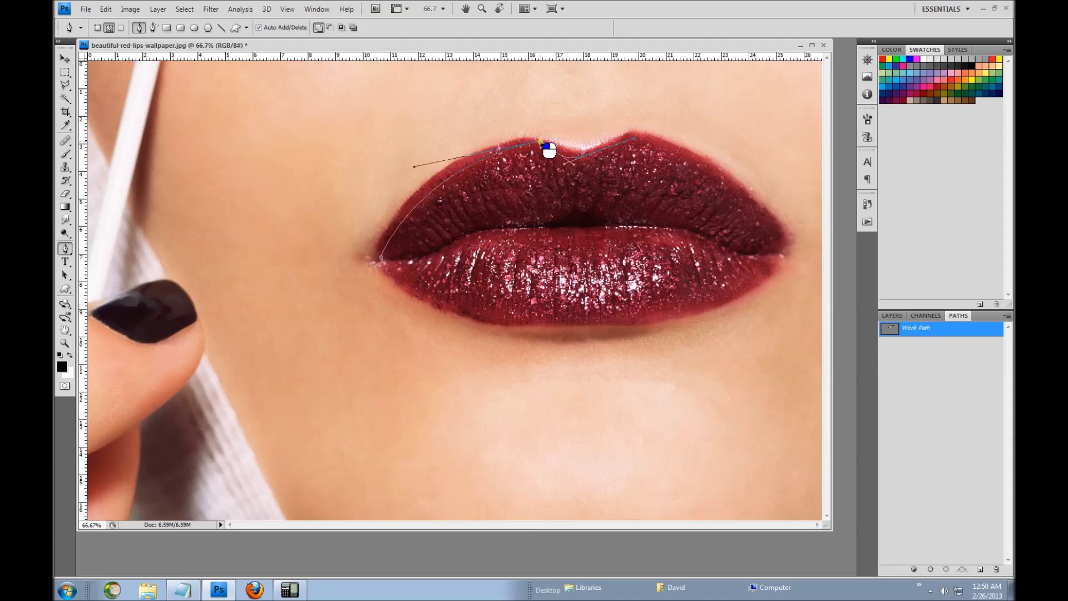
left_click_drag(541, 143, 542, 141)
left_click(634, 139)
left_click_drag(635, 142, 624, 141)
left_click(558, 173)
mouse_move(582, 163)
left_mouse_down()
mouse_move(592, 174)
mouse_move(583, 163)
left_mouse_up()
left_click_drag(573, 166, 591, 162)
Adjust the left peak anchor's direction handles so the segment from the mouth corner follows the upper lip's edge
scroll(541, 144, "up", 3)
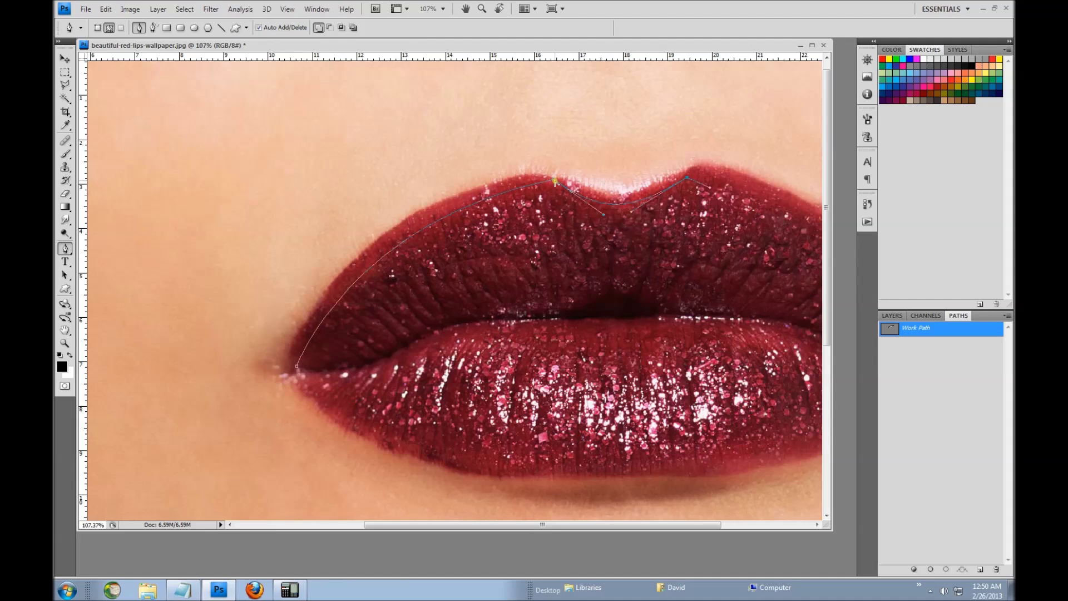
left_click_drag(554, 182, 563, 189)
left_click_drag(555, 181, 592, 201)
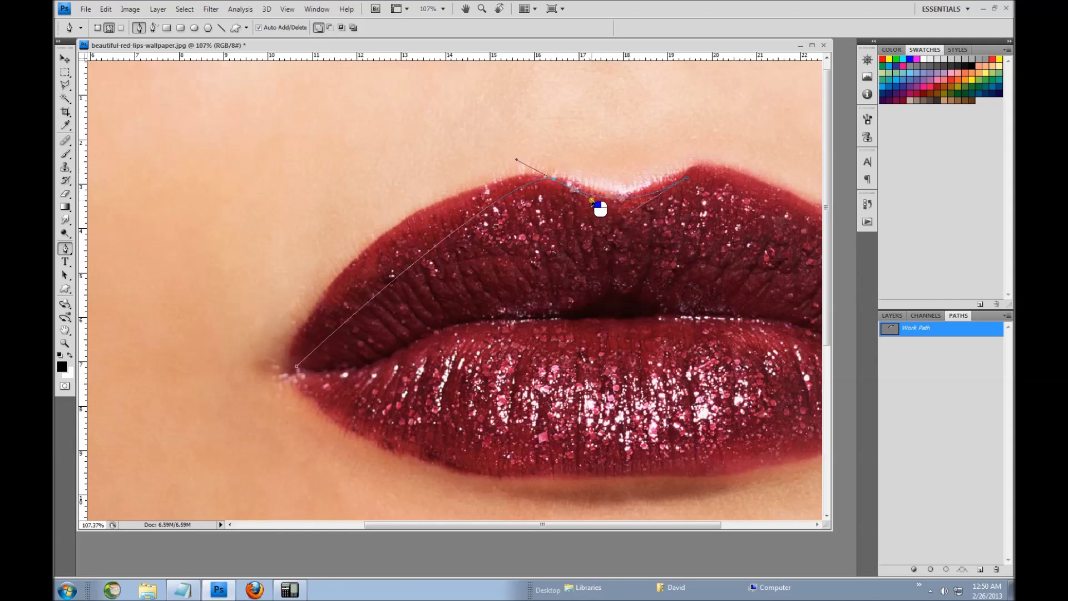
left_click_drag(592, 201, 592, 201)
left_click_drag(517, 161, 350, 191)
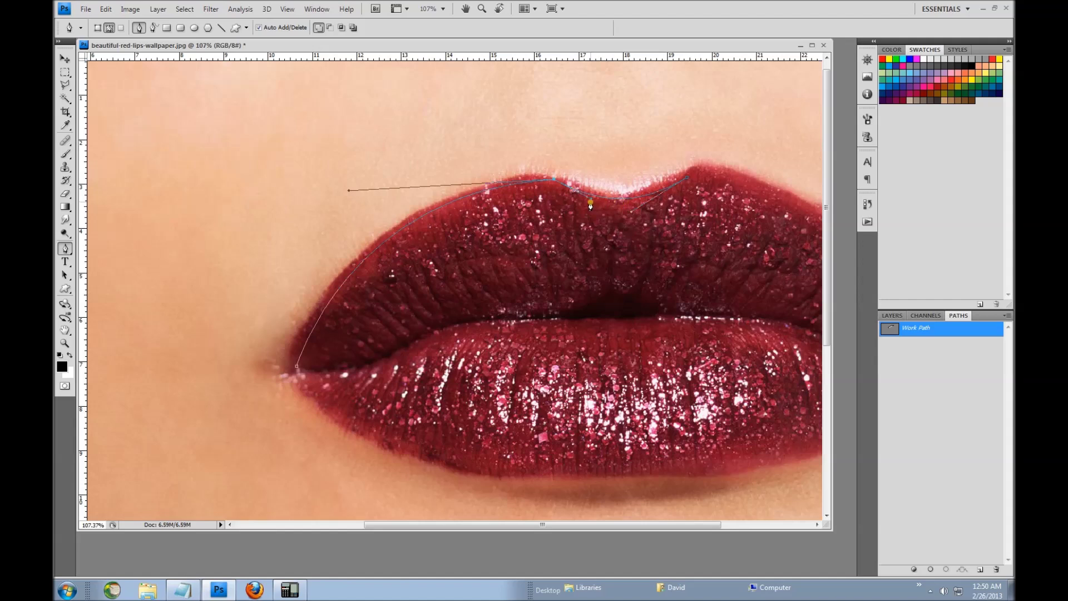
Fine-tune the handles of the cupid's bow segment to match the dip in the upper lip
mouse_move(591, 202)
left_mouse_down()
mouse_move(605, 209)
mouse_move(598, 205)
left_mouse_up()
left_click(684, 181)
left_click(636, 212)
left_click_drag(633, 214, 633, 214)
key("ctrl+minus")
key("ctrl+minus")
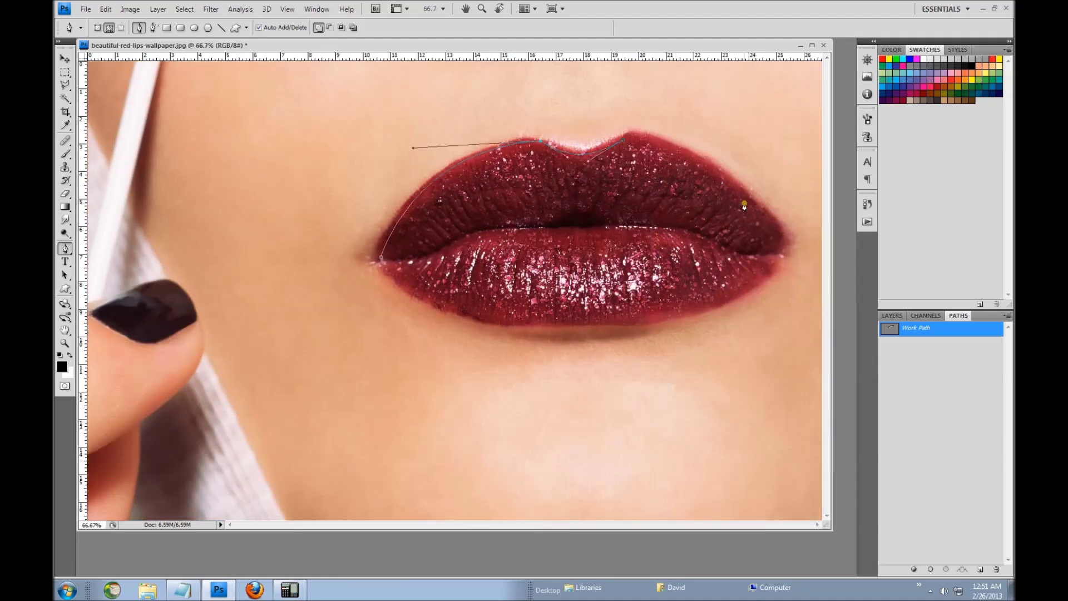
Extend the path with a curve to the right mouth corner and align the right peak anchor with the upper lip's edge
left_click(779, 246)
left_click_drag(779, 246, 787, 191)
scroll(623, 135, "up", 2)
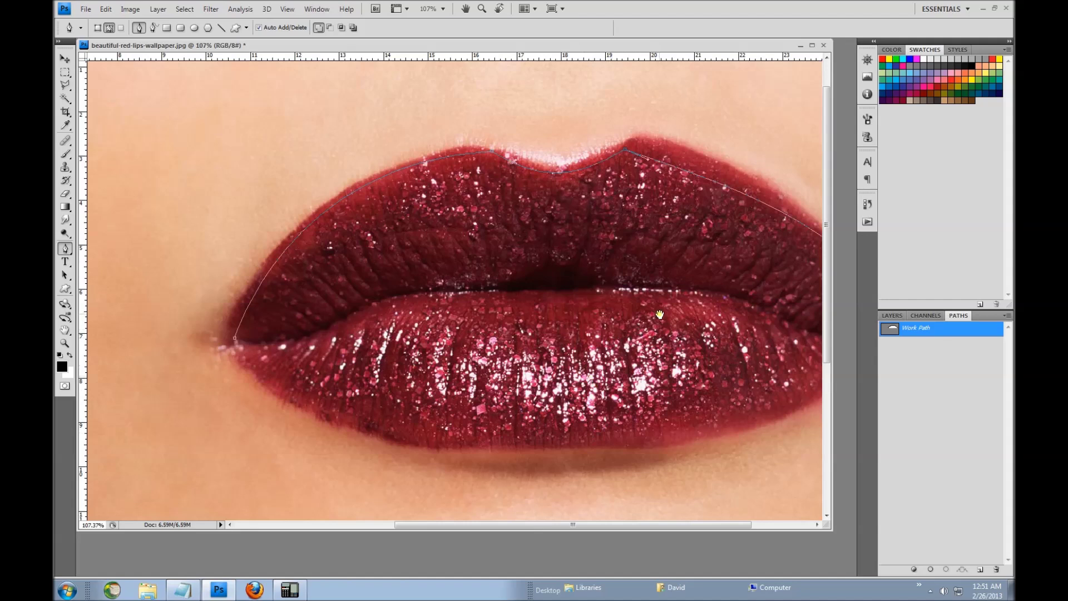
left_click_drag(690, 315, 525, 317)
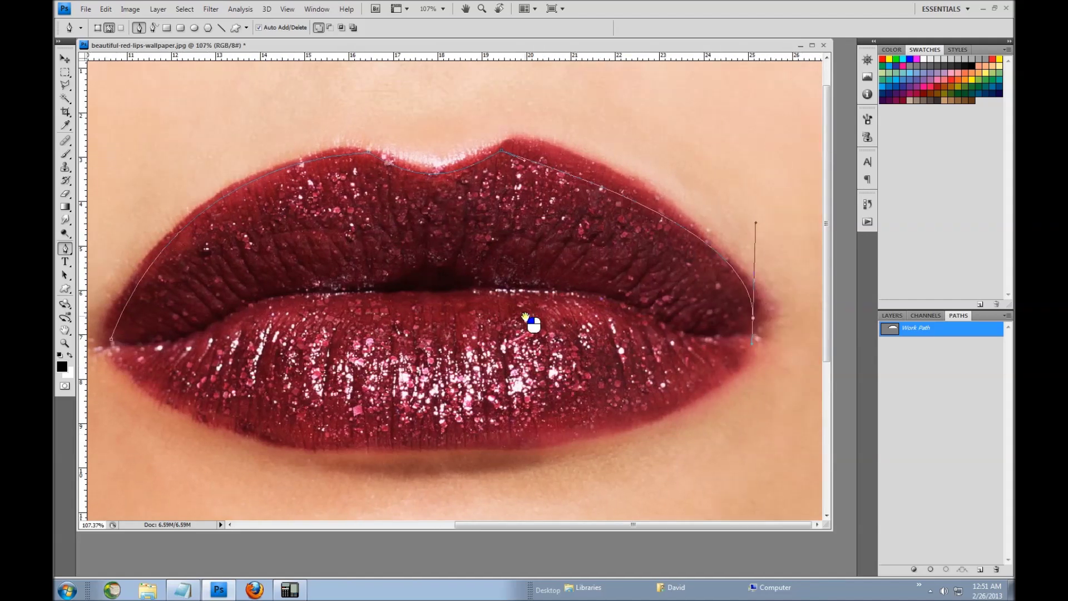
left_click(526, 160)
left_click_drag(524, 163, 517, 134)
Add an anchor at the middle of the lower lip's edge and curve the segment from the right corner along it
left_click(426, 450)
left_click_drag(426, 452, 395, 447)
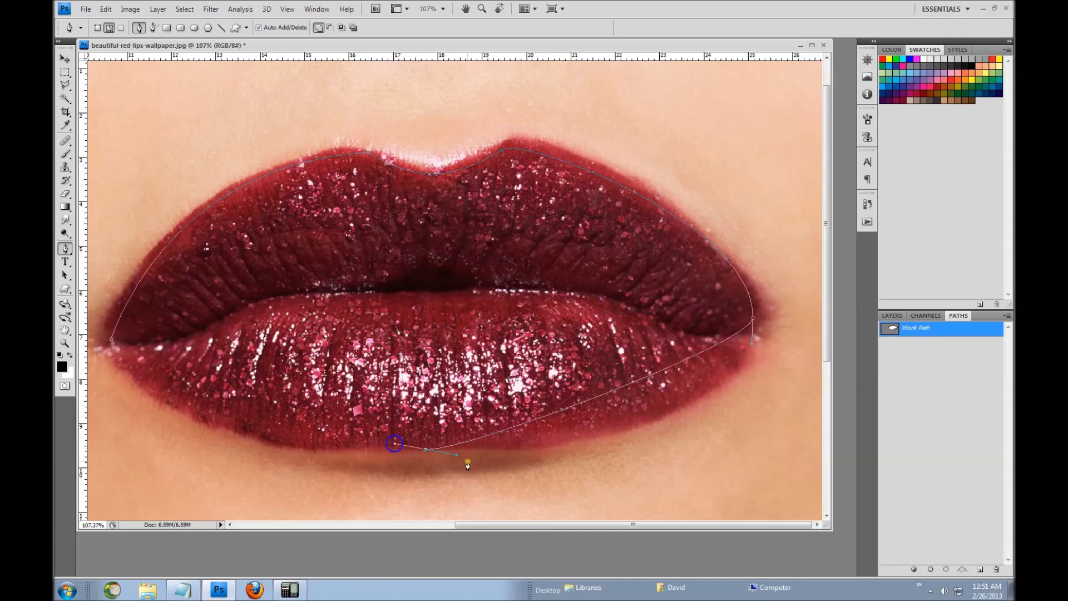
left_click_drag(459, 457, 721, 449)
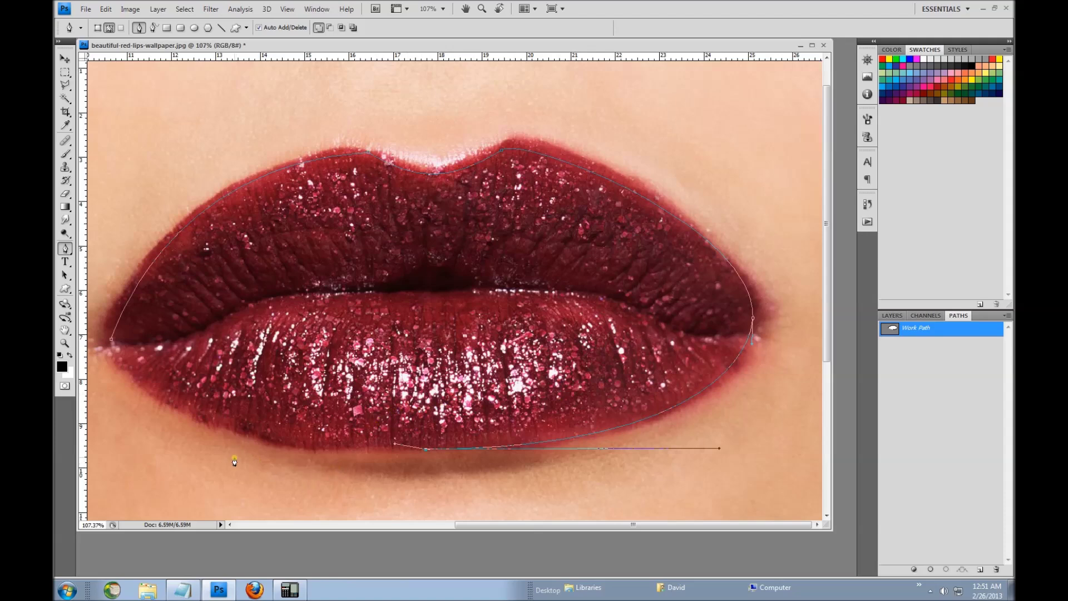
Close the path at its starting anchor in the left mouth corner, pulling out direction handles there
scroll(256, 439, "down", 2)
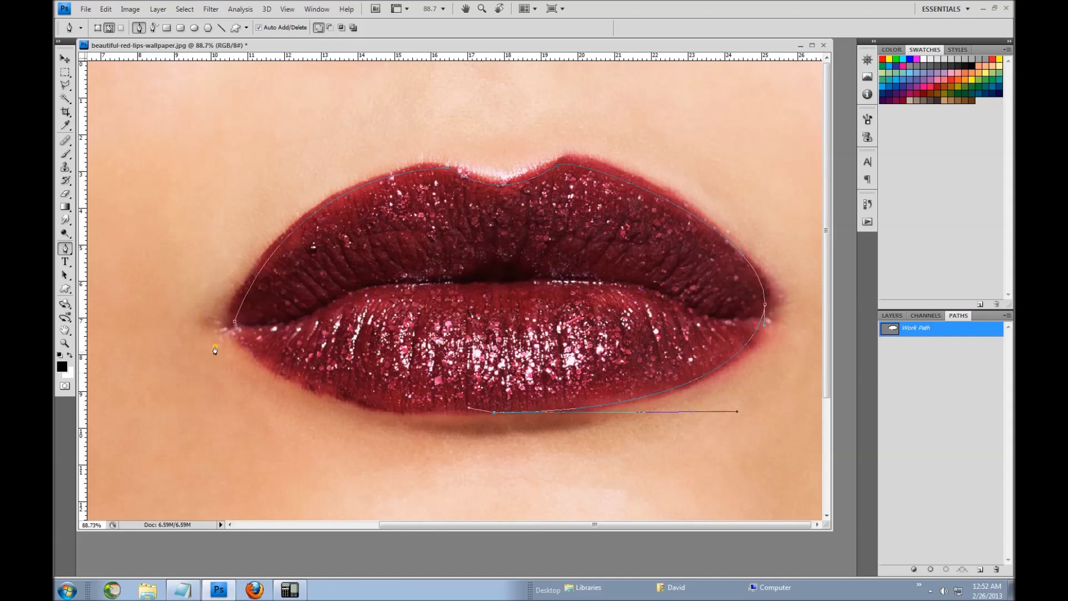
left_click(234, 324)
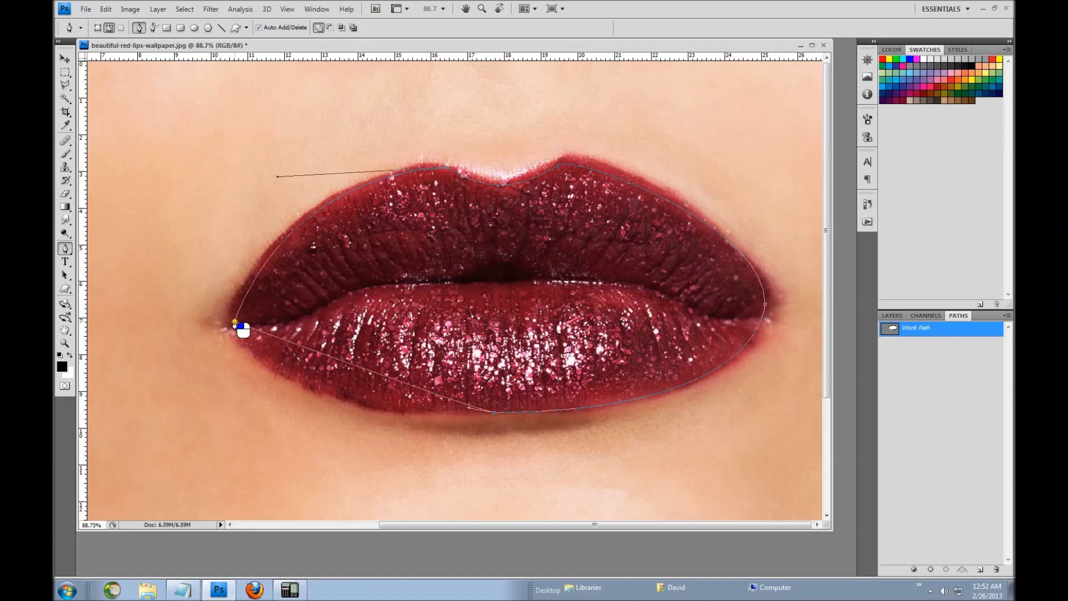
left_click_drag(234, 322, 229, 289)
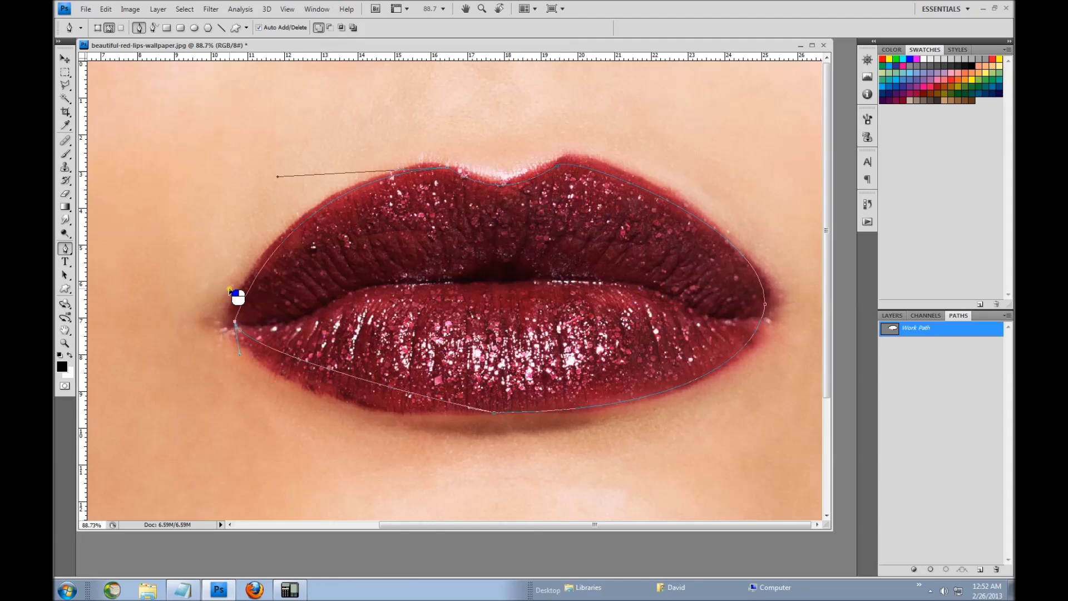
left_click_drag(230, 290, 229, 288)
left_click(252, 340, "ctrl")
scroll(459, 420, "up", 1)
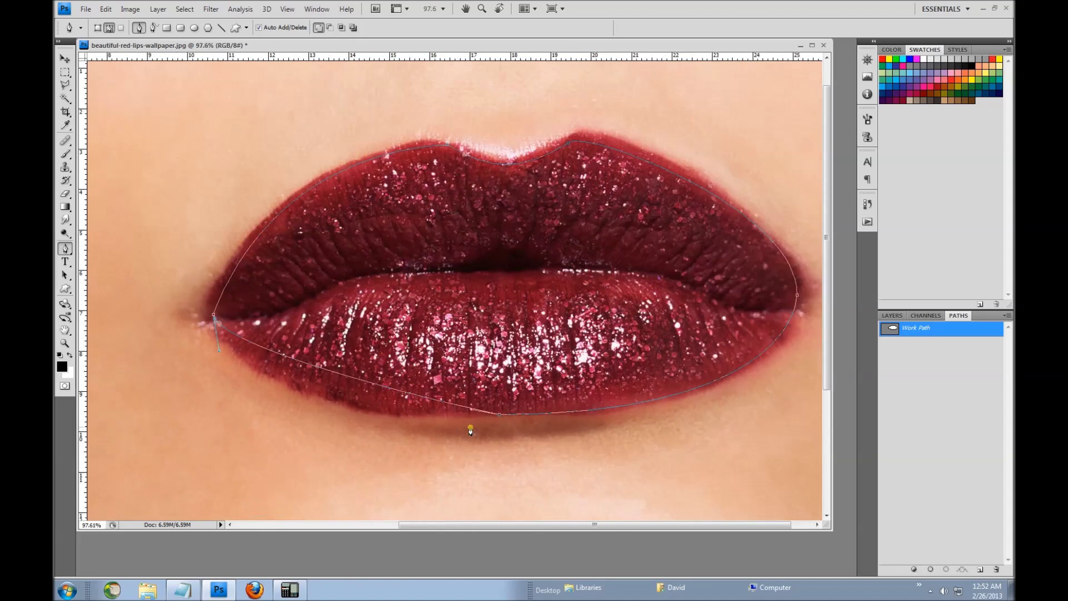
Curve the last segment along the lower lip's left edge and adjust the left corner's handles to fit the lips
left_click_drag(472, 412, 315, 432)
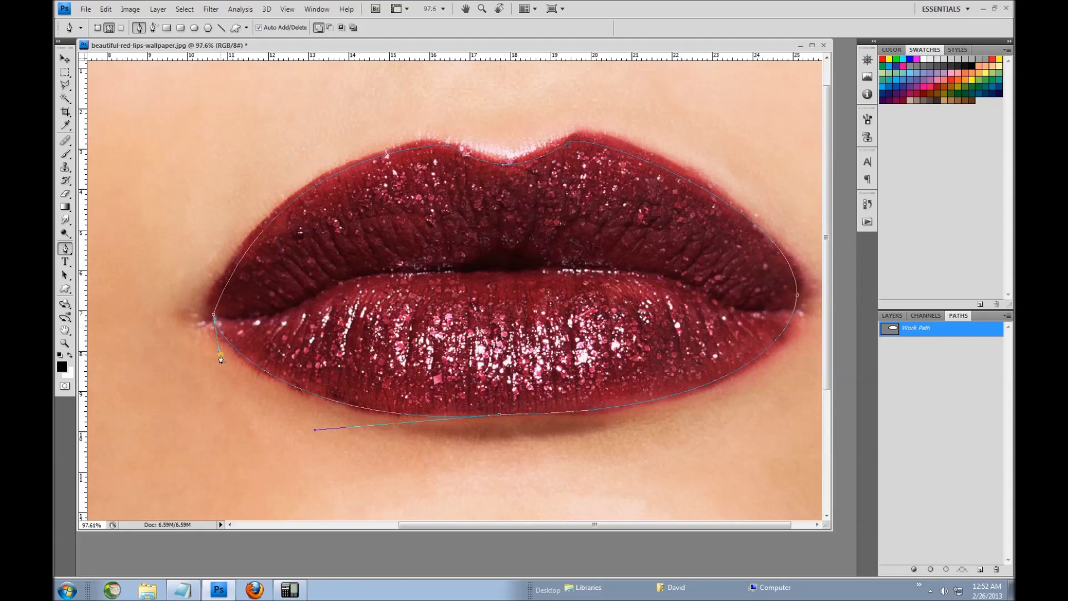
mouse_move(220, 354)
left_mouse_down()
mouse_move(203, 348)
mouse_move(221, 349)
mouse_move(217, 342)
left_mouse_up()
left_click_drag(215, 317, 215, 290)
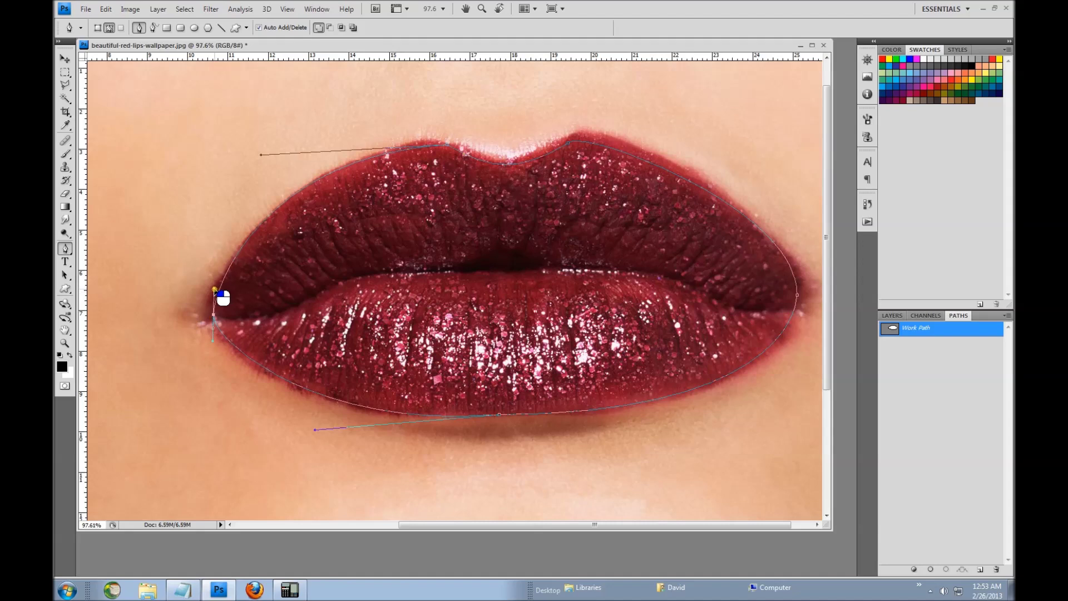
left_click_drag(215, 289, 214, 289)
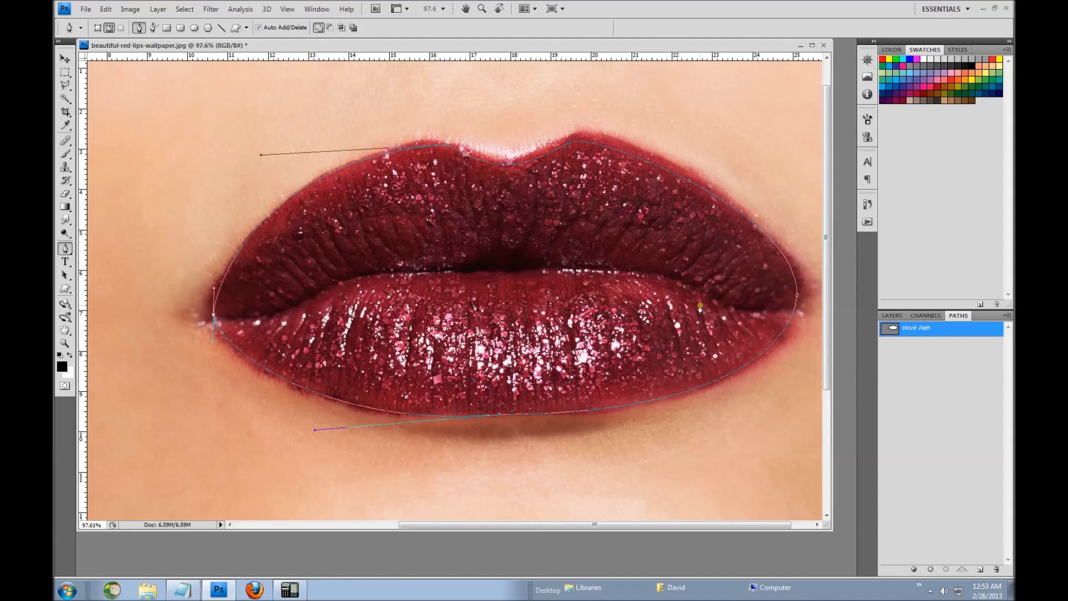
Convert the work path into a new anti-aliased selection
right_click(954, 331)
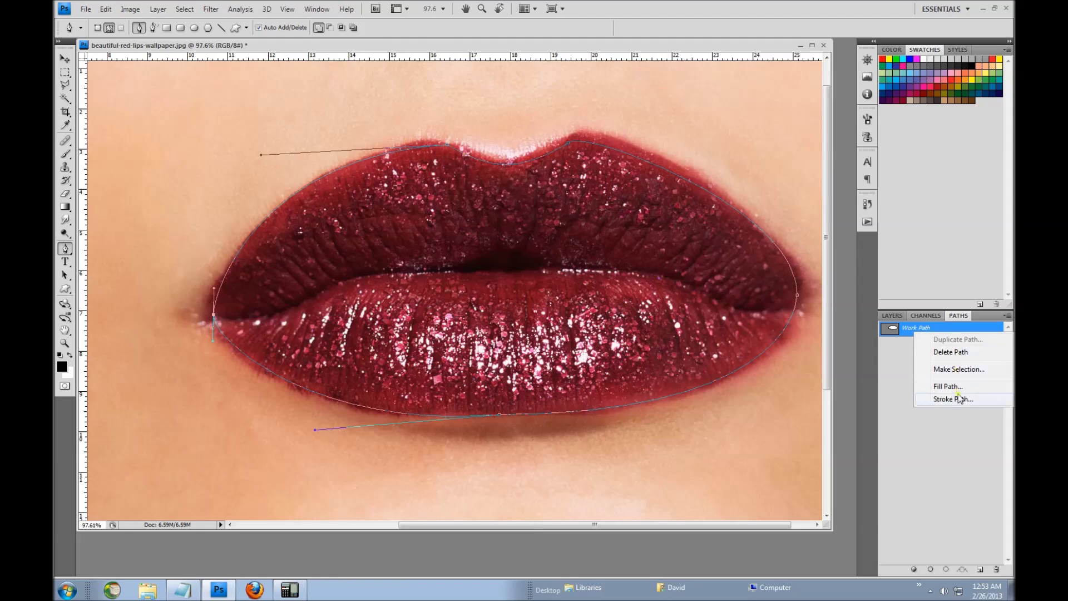
left_click(961, 370)
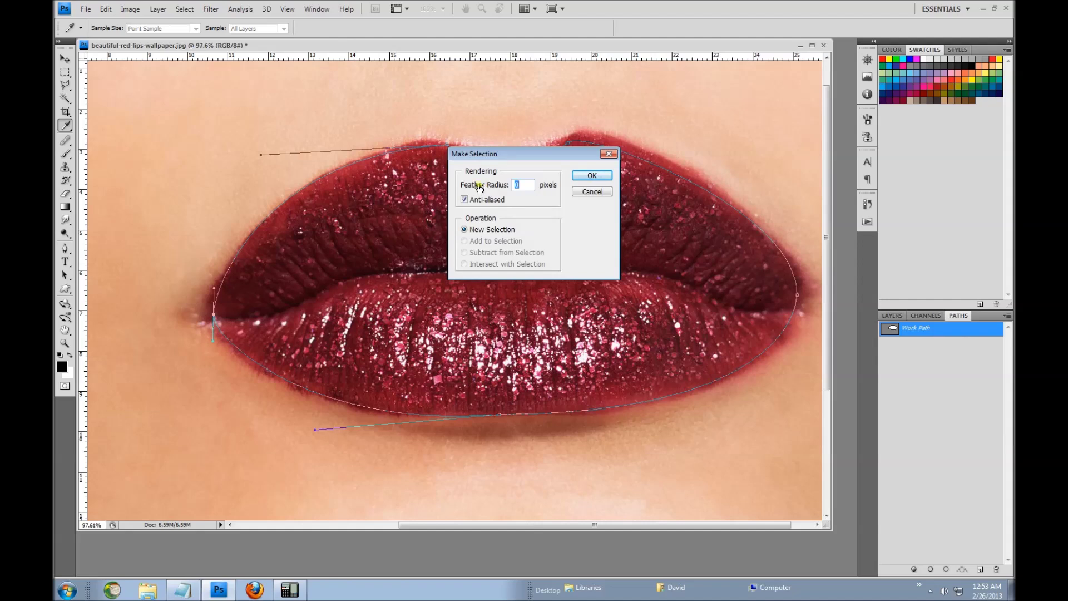
left_click(592, 176)
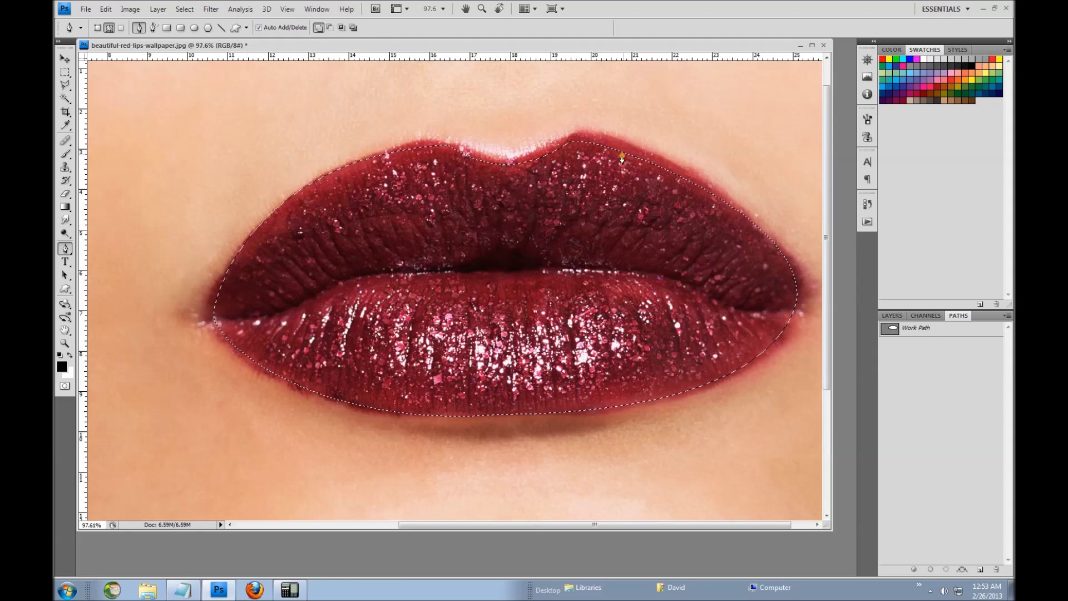
Copy the selected lips to a new layer and hide the Background layer
left_click(893, 315)
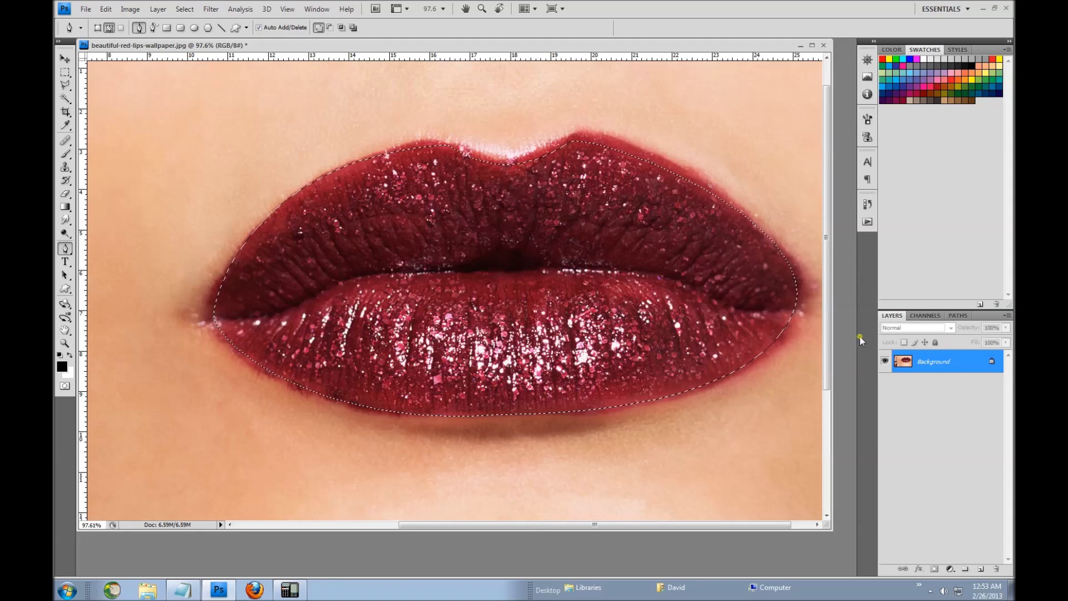
key("ctrl+j")
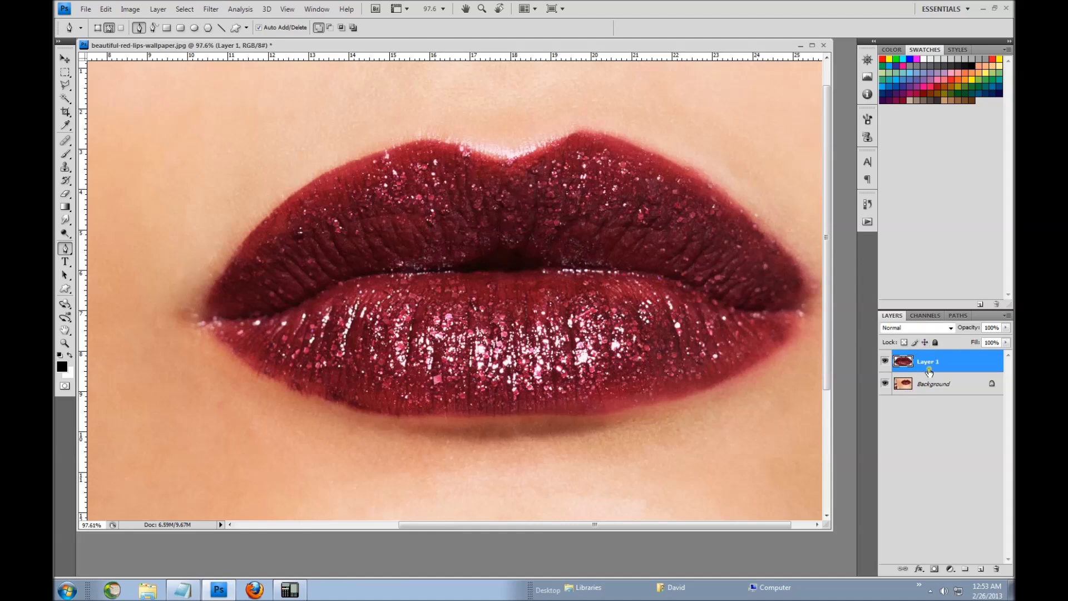
left_click(885, 384)
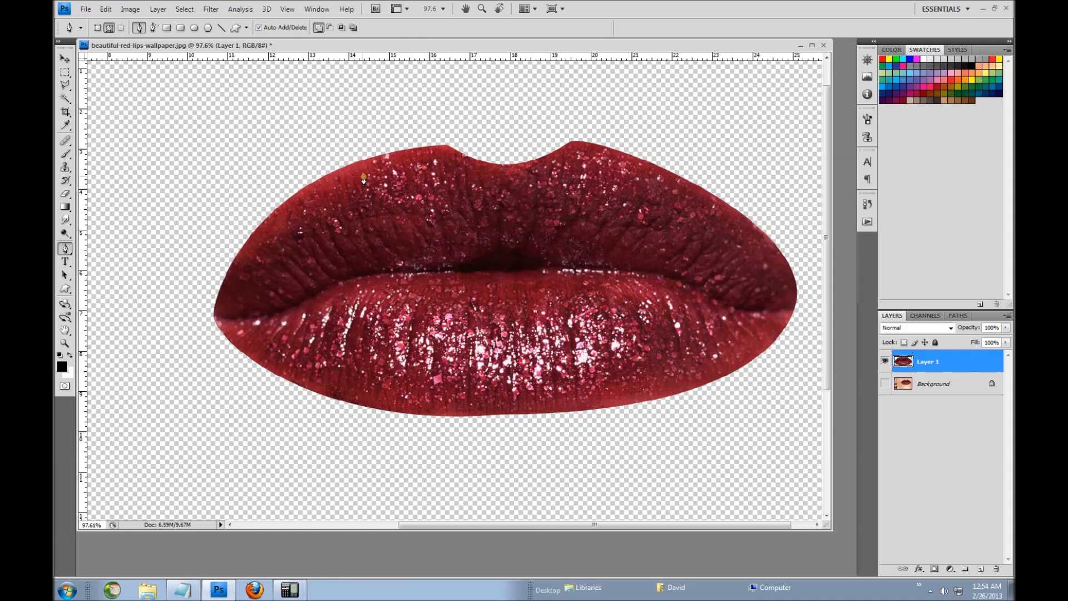
Shrink the lips document window, zoom out to show the whole canvas, and move the window aside
left_click_drag(835, 531, 583, 423)
scroll(312, 126, "down", 5)
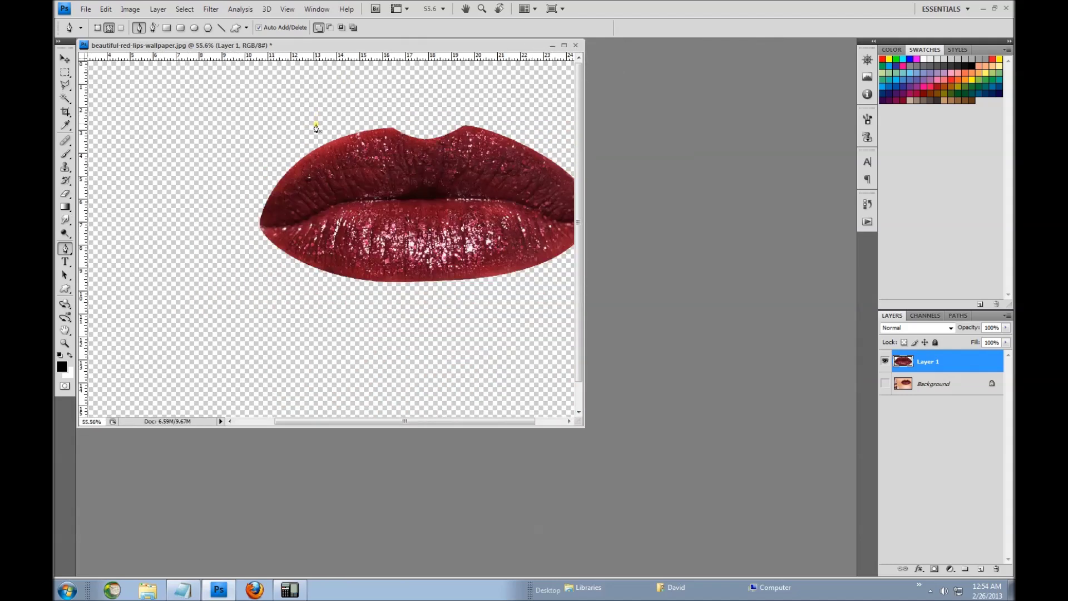
left_click_drag(315, 44, 550, 107)
Open the head template av Head w skin texture & bump 1024 .psd
left_click(87, 10)
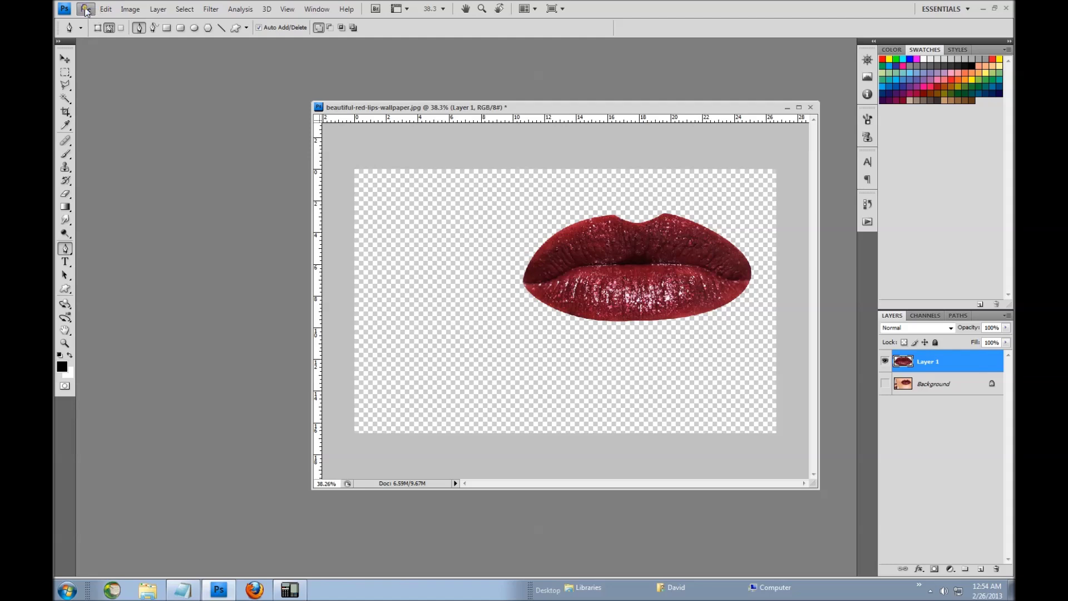
left_click(98, 35)
left_click(343, 101)
double_click(336, 90)
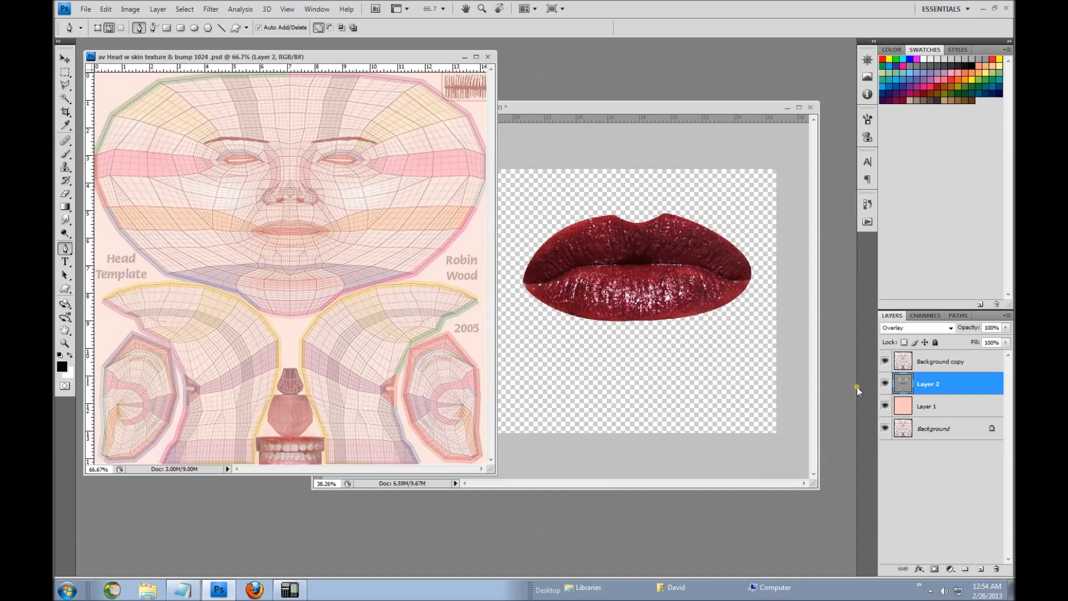
Switch to Notepad to view the template and tutorial links in Robin Wood http.txt
left_click(182, 590)
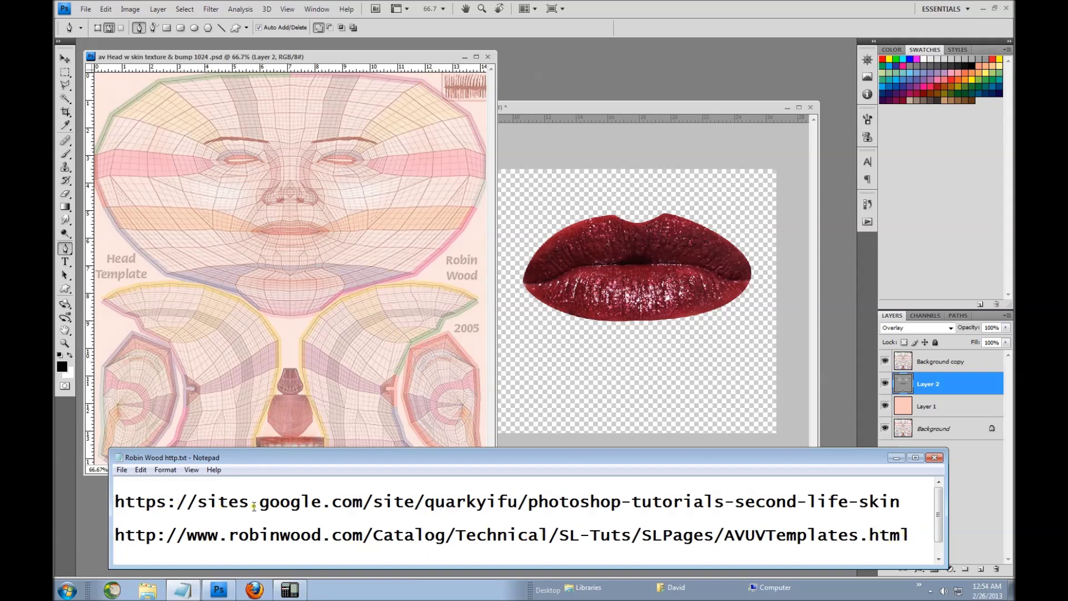
Examine the head template's layer stack by hiding and re-showing Layer 1, Layer 2 and Background copy over the Background
left_click(888, 437)
left_click(885, 406)
left_click(887, 384)
left_click(885, 361)
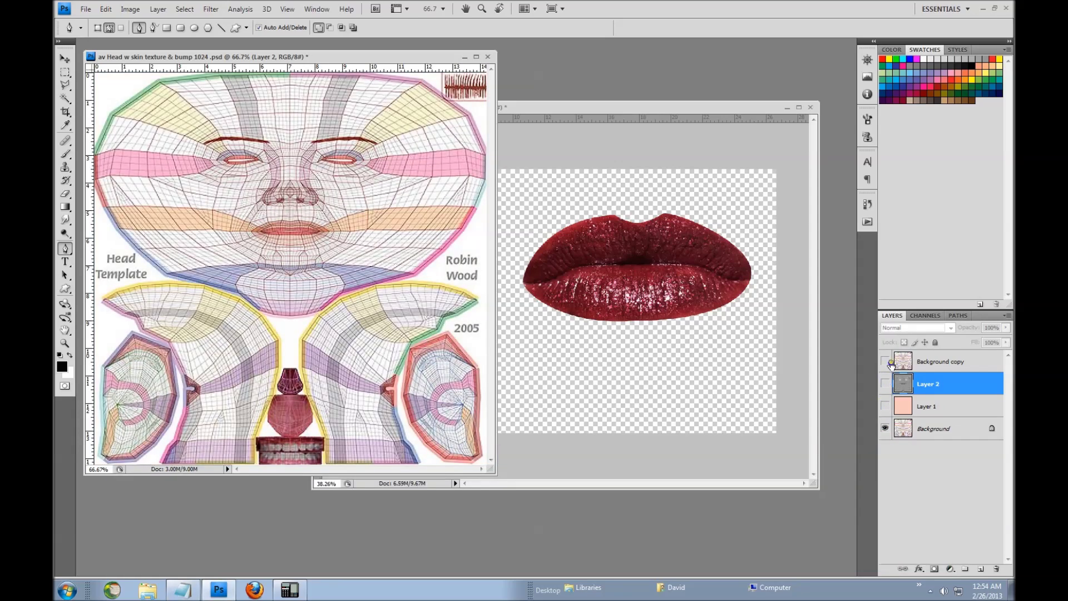
left_click(942, 429)
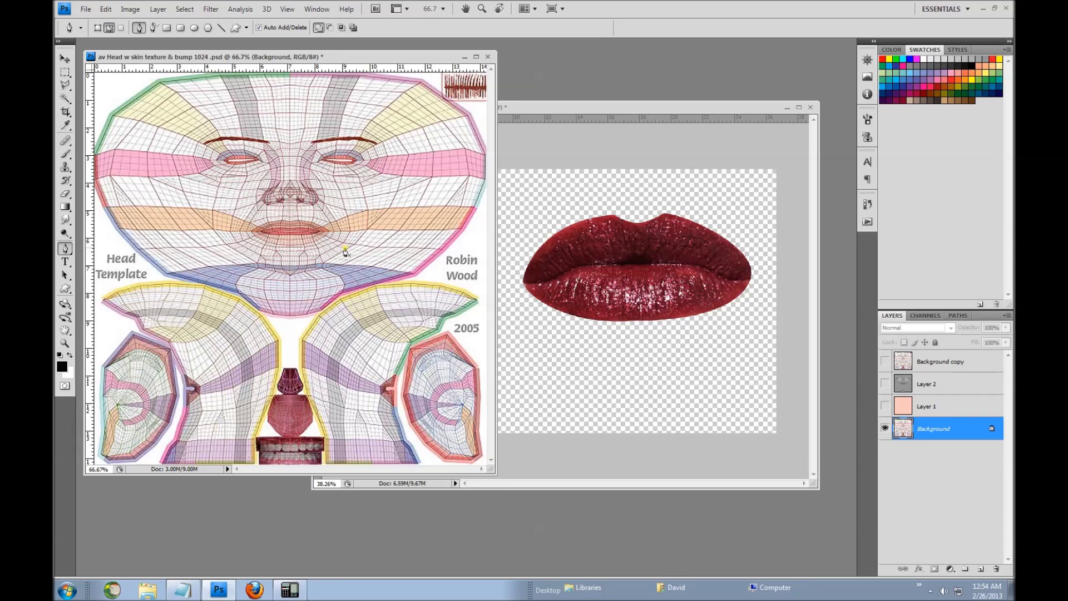
left_click(885, 406)
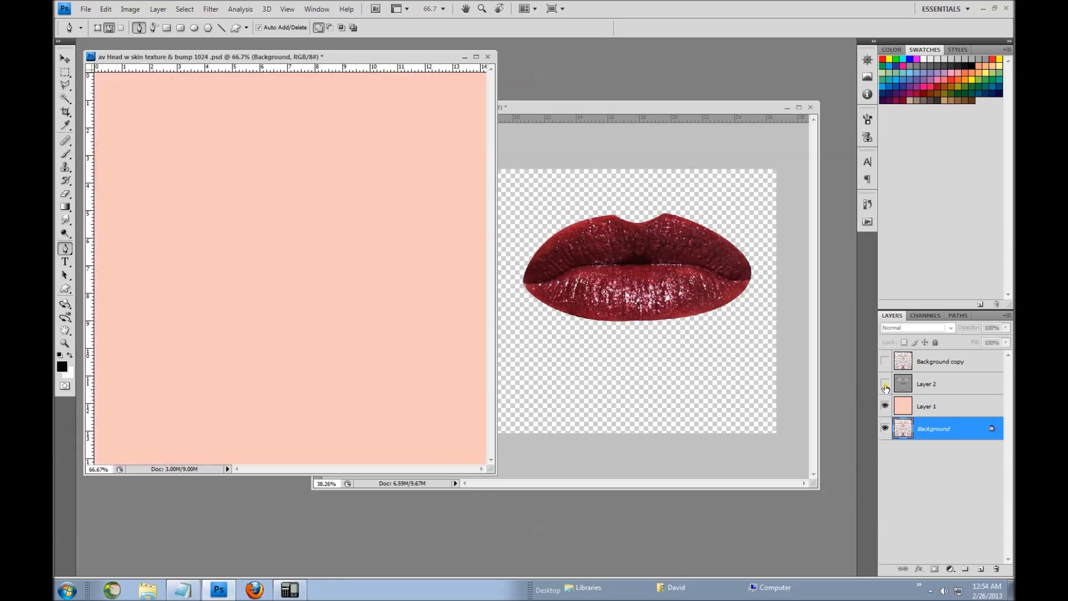
left_click(885, 385)
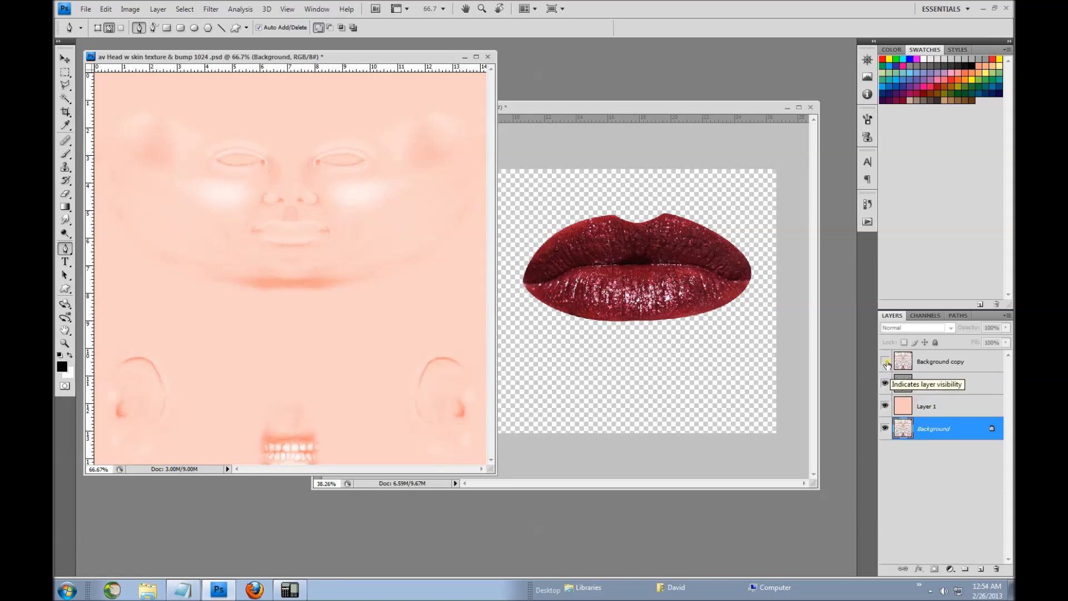
left_click(885, 362)
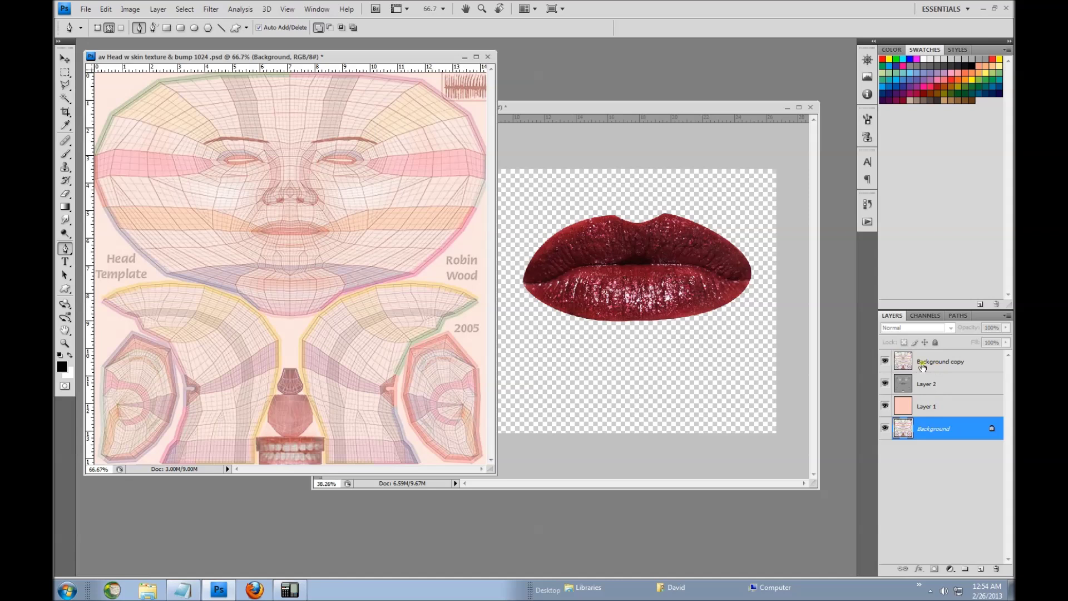
Copy the cut-out lips layer from the lips document into the head template, directly above Layer 2
left_click(965, 364)
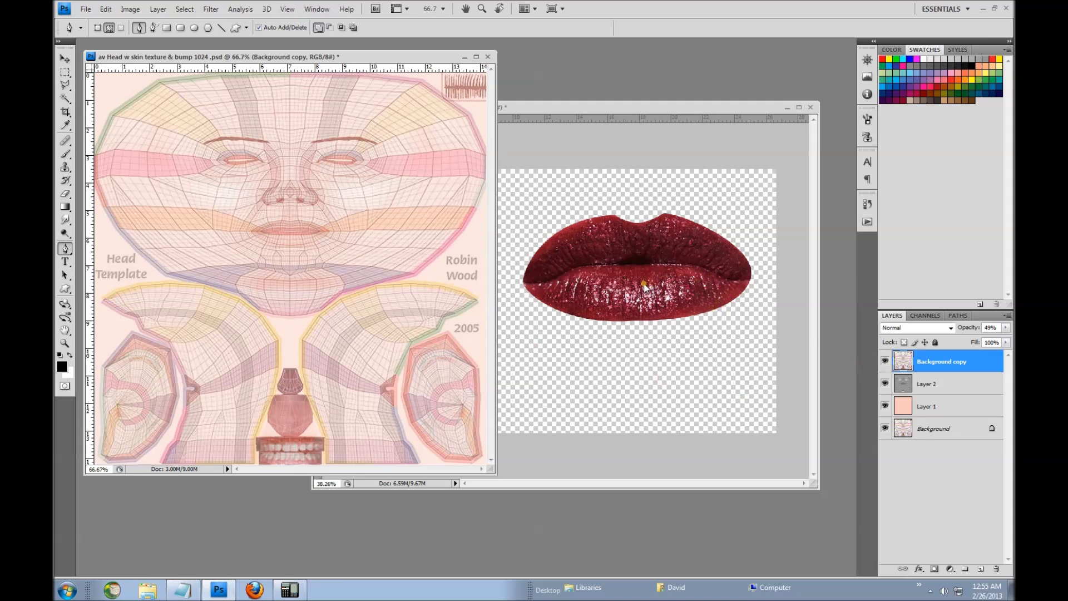
left_click(949, 390)
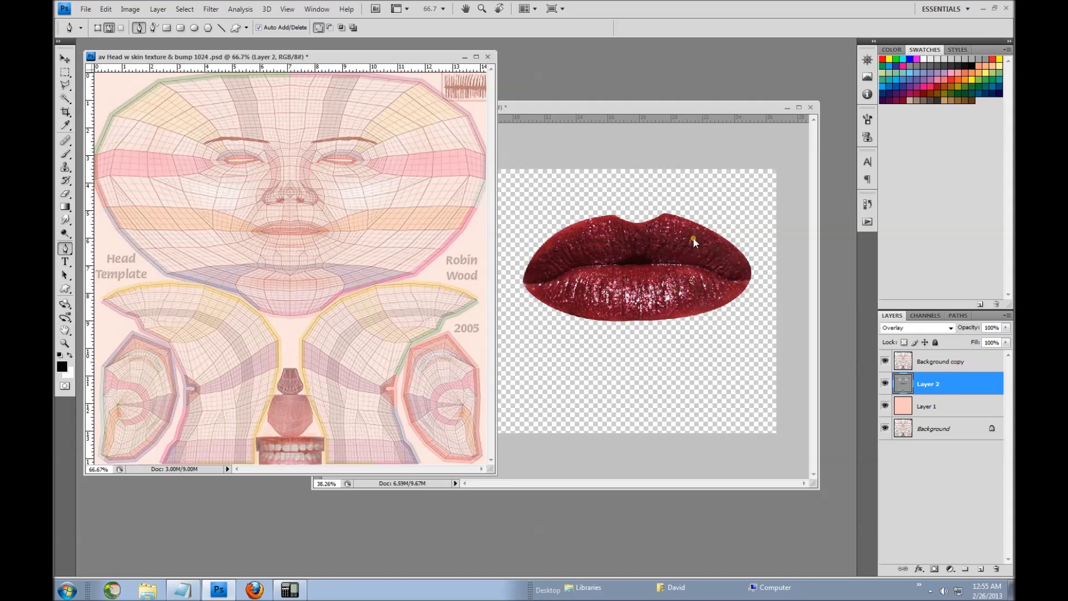
left_click(720, 108)
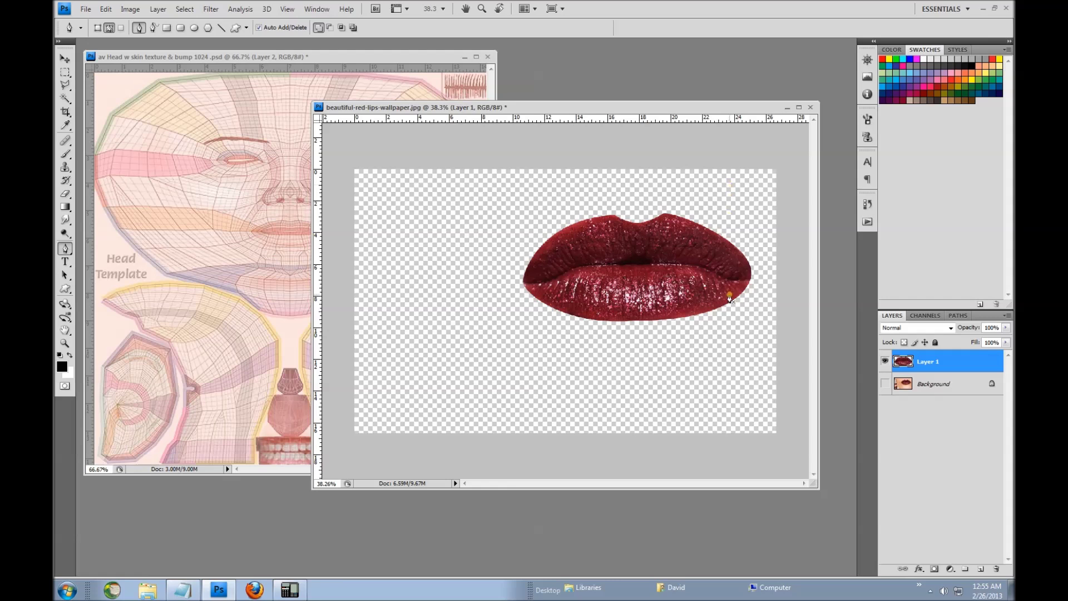
left_click_drag(949, 365, 297, 276)
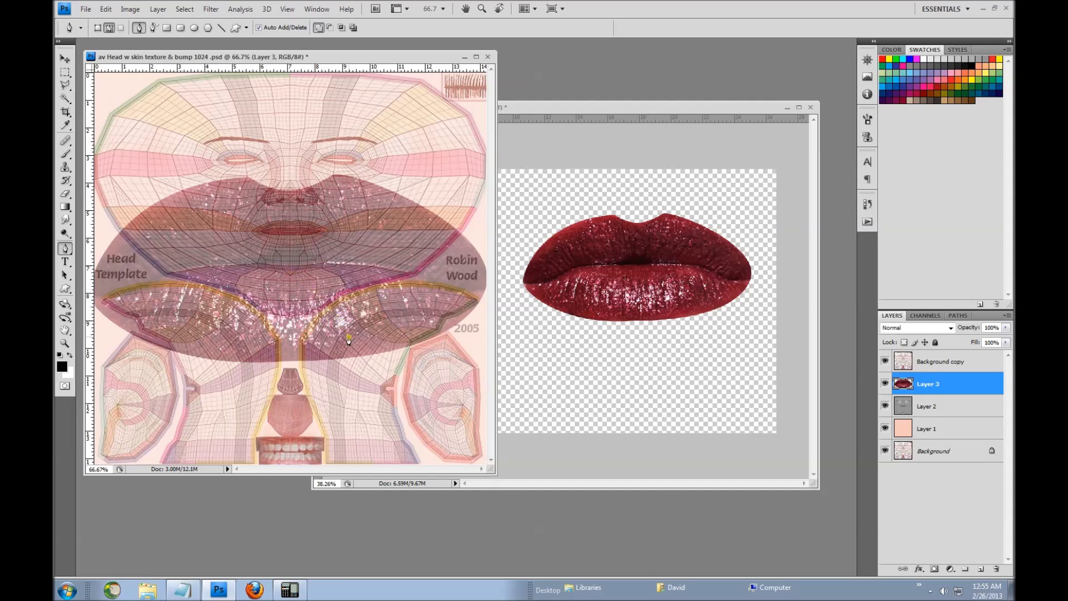
Close beautiful-red-lips-wallpaper.jpg without saving and move the head template window to the middle of the workspace
scroll(317, 308, "down", 2)
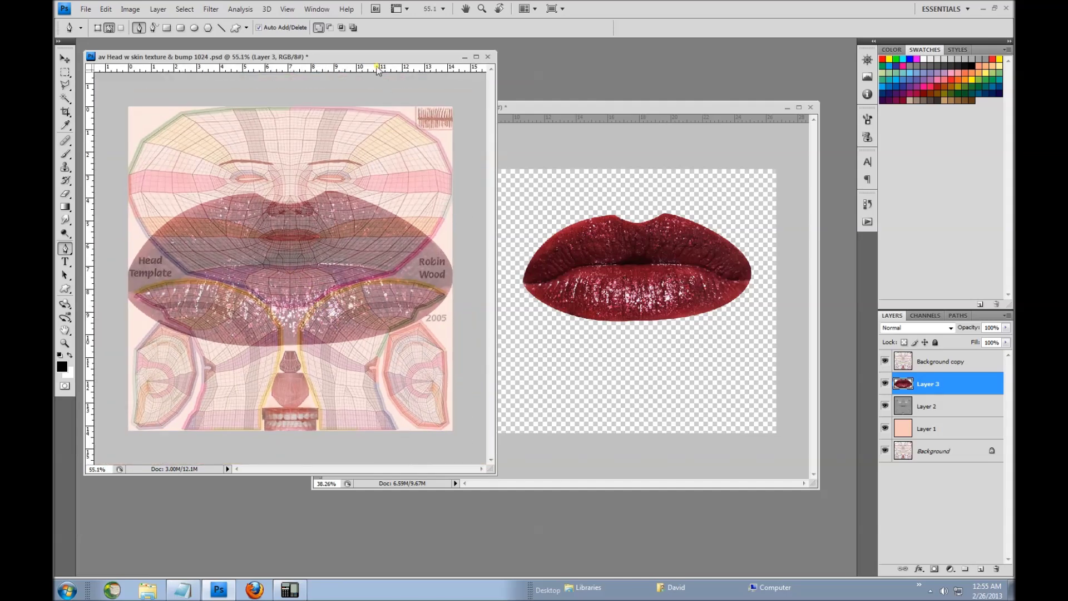
left_click(810, 107)
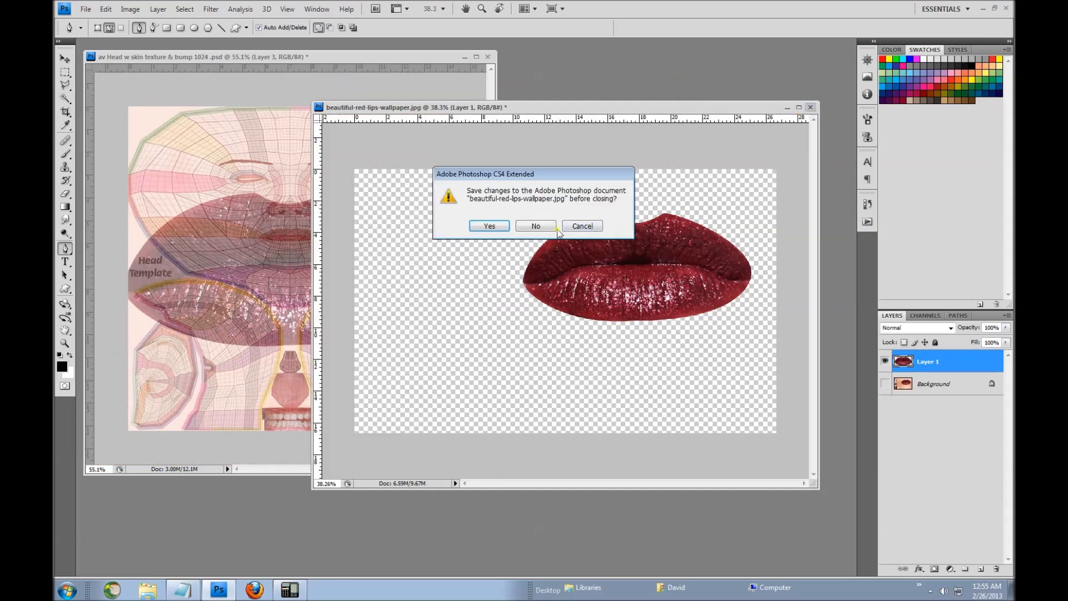
left_click(533, 227)
left_click_drag(349, 60, 607, 63)
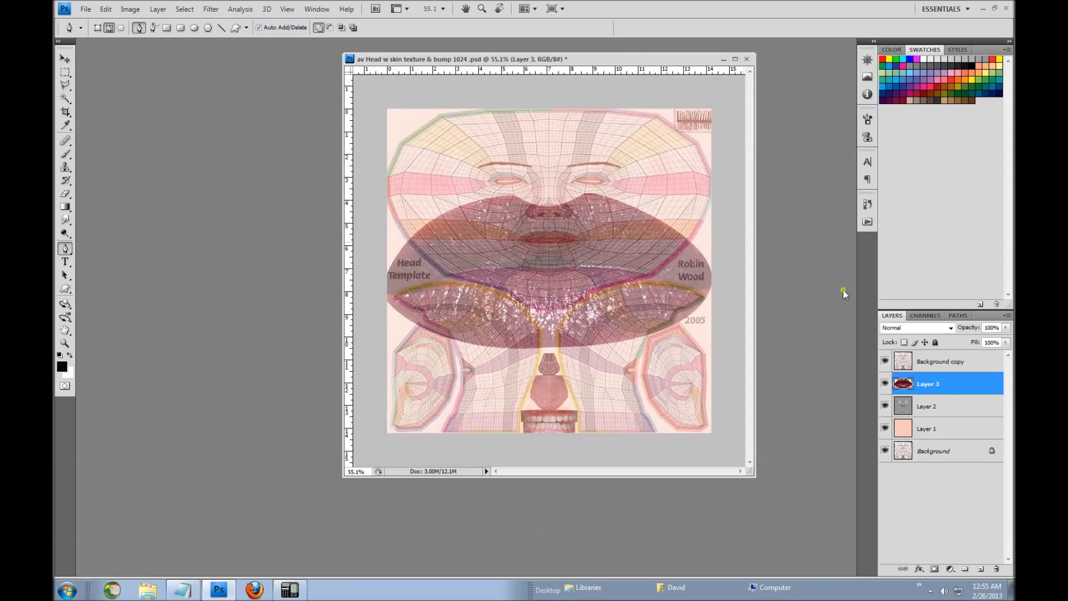
Free Transform the lips layer to about 19.1% width and 14.4% height and place it over the template's mouth
left_click(885, 361)
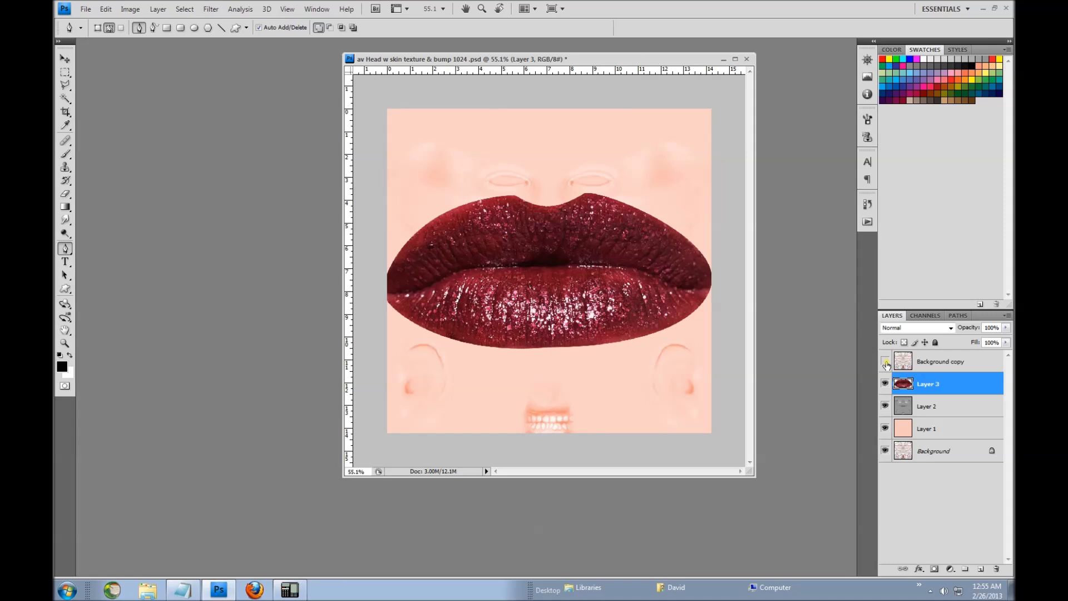
left_click(885, 362)
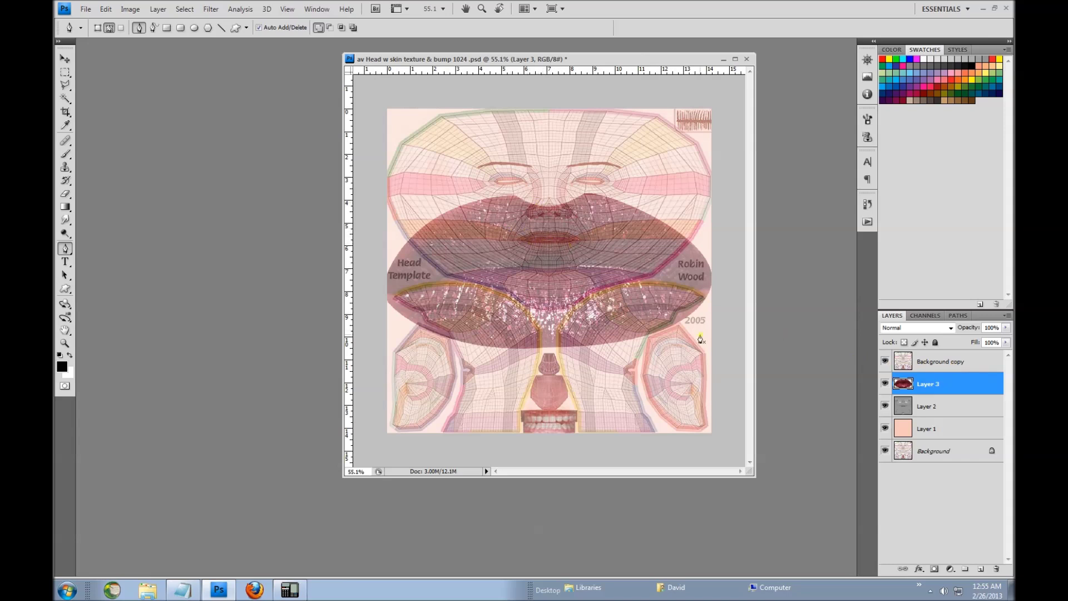
left_click(105, 10)
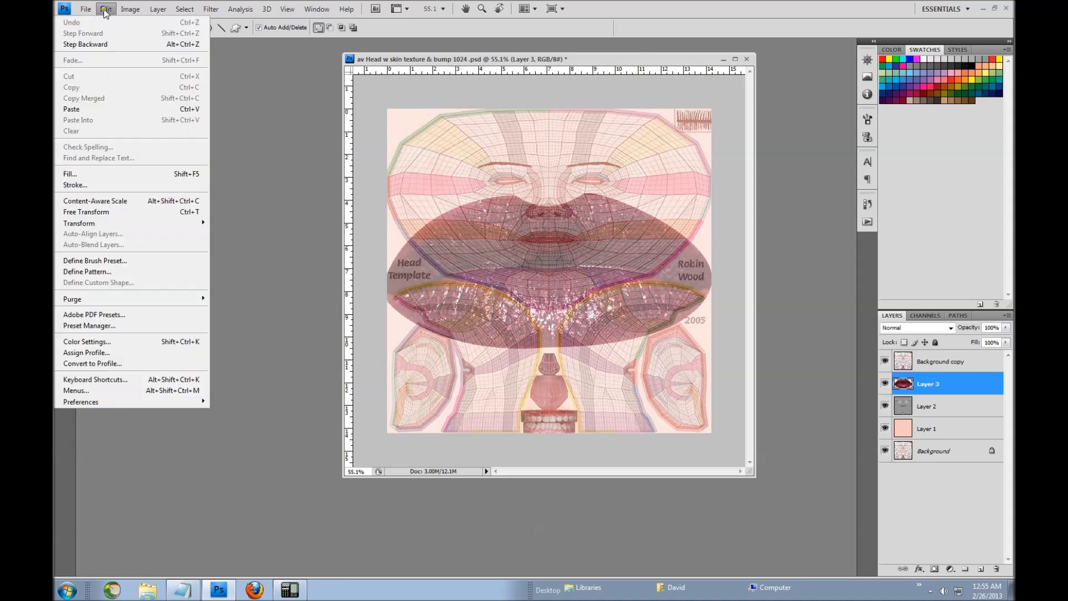
left_click(127, 214)
left_click_drag(713, 193, 521, 300)
left_click_drag(480, 330, 577, 245)
left_click_drag(515, 260, 572, 246)
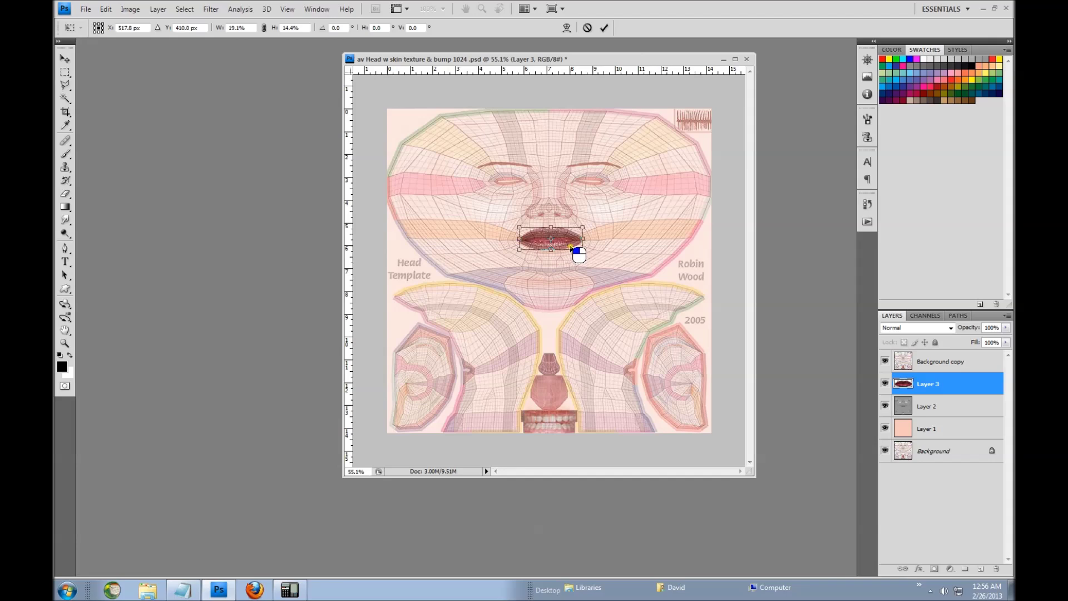
Fit the lips to the mouth mesh by adjusting the transform to about 19.1% width and 11.2% height
scroll(573, 246, "up", 4)
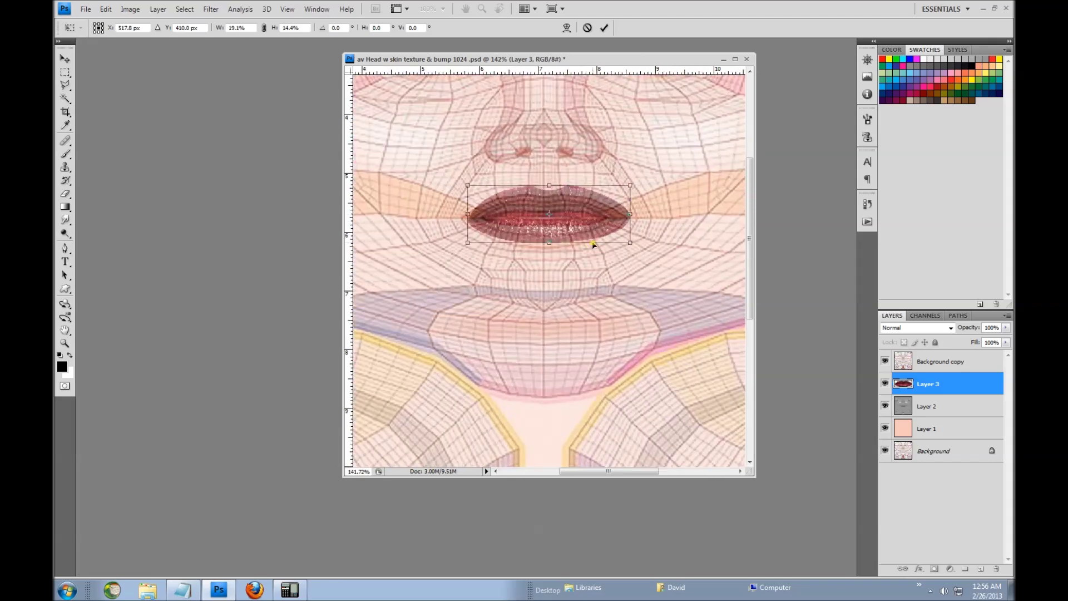
scroll(593, 244, "up", 1)
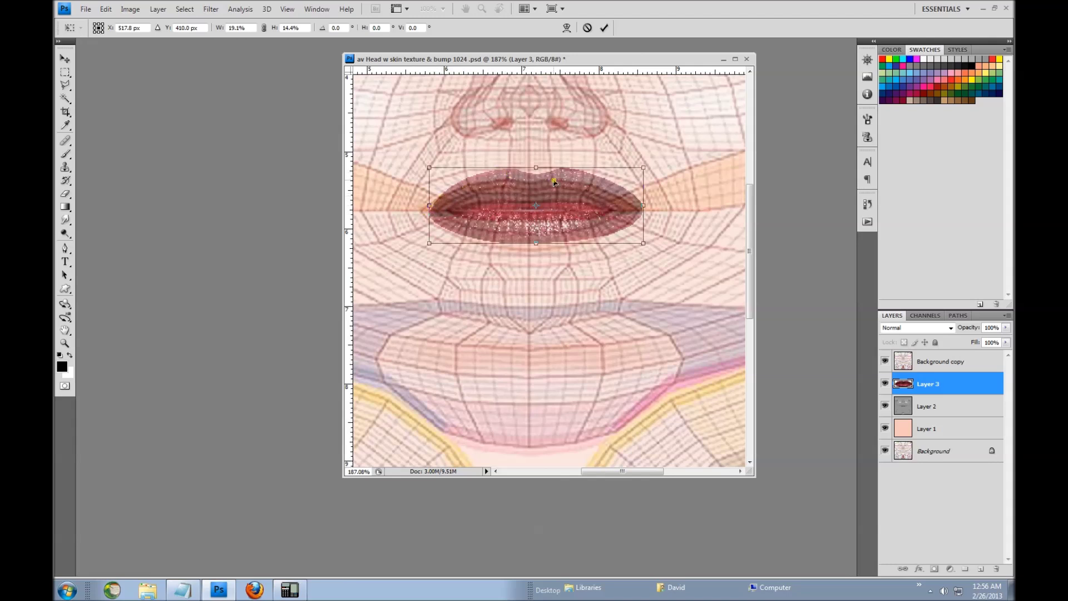
left_click_drag(644, 165, 638, 179)
mouse_move(429, 243)
left_mouse_down()
mouse_move(420, 239)
mouse_move(430, 225)
mouse_move(420, 237)
left_mouse_up()
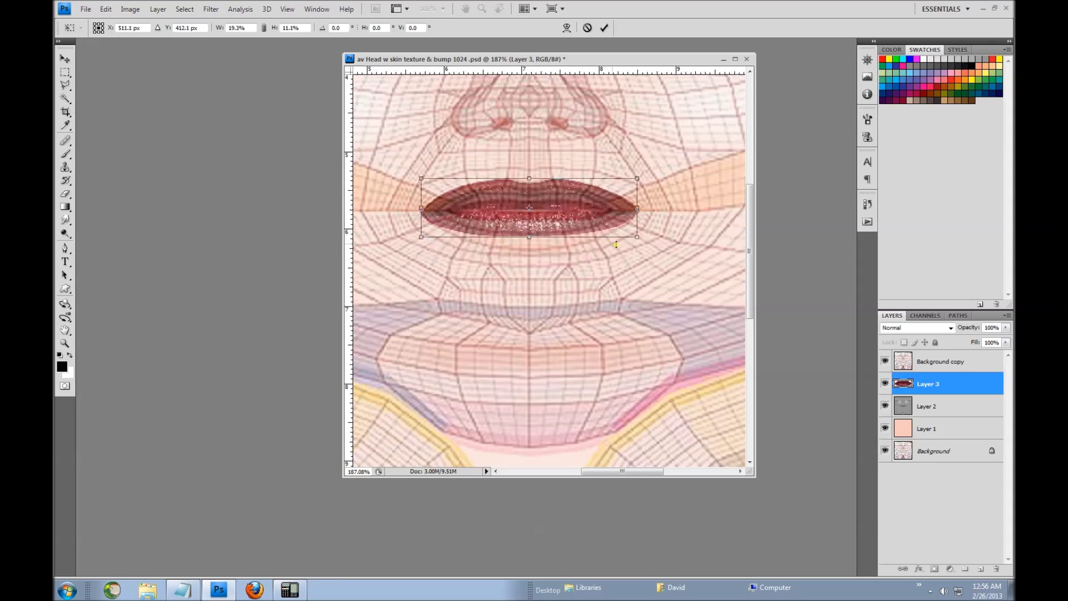
left_click_drag(637, 238, 634, 241)
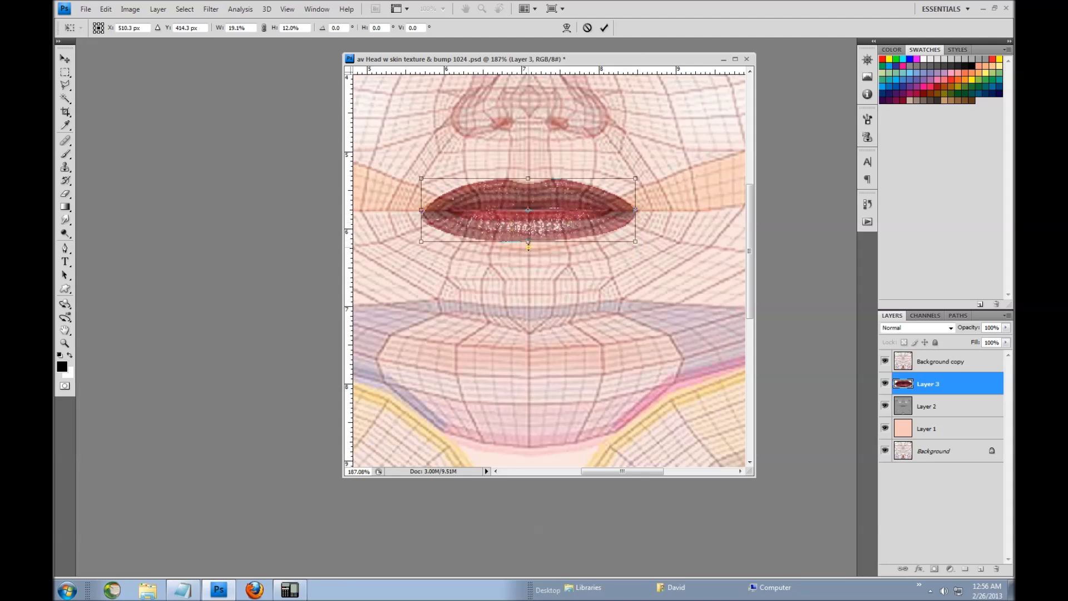
left_click_drag(527, 242, 532, 238)
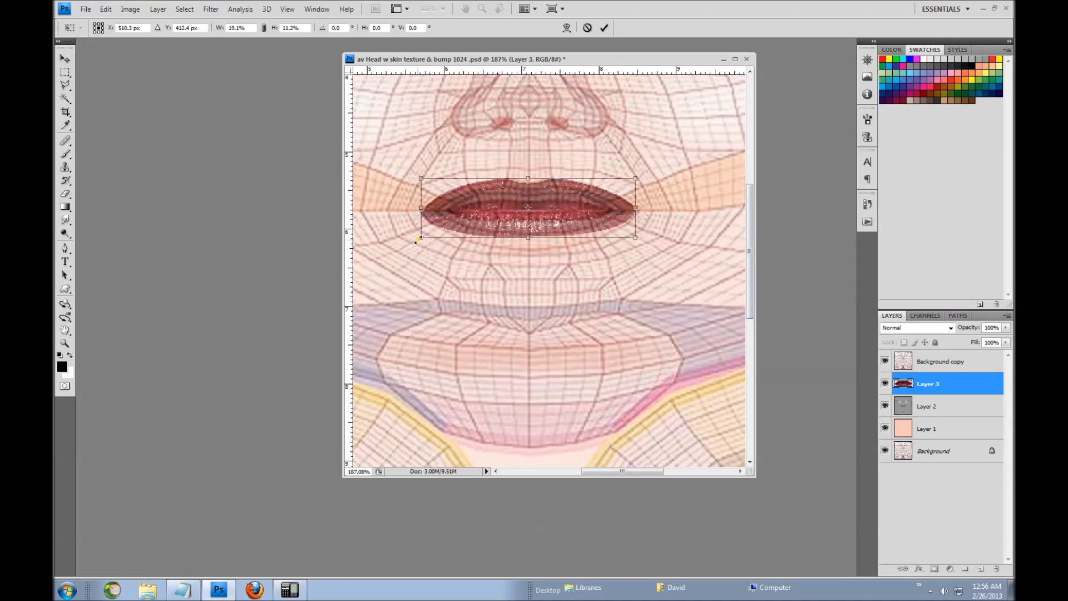
Align the lower lip with the mesh at about 12.0% height and 1.6° horizontal skew, apply the transform, and hide Background copy
mouse_move(422, 238)
left_mouse_down()
mouse_move(432, 227)
mouse_move(422, 234)
left_mouse_up()
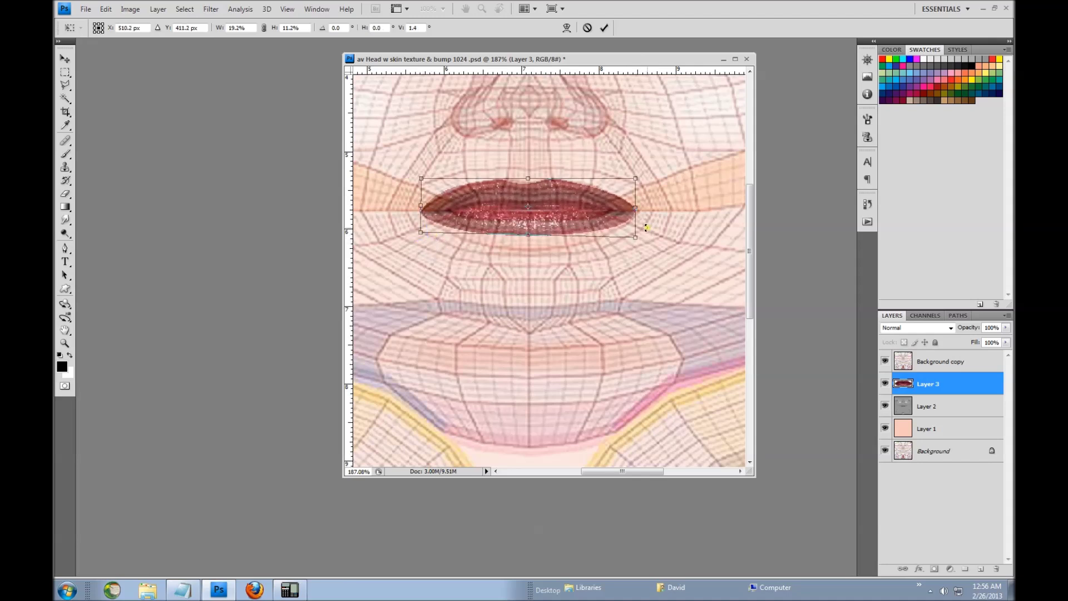
left_click_drag(635, 238, 638, 243)
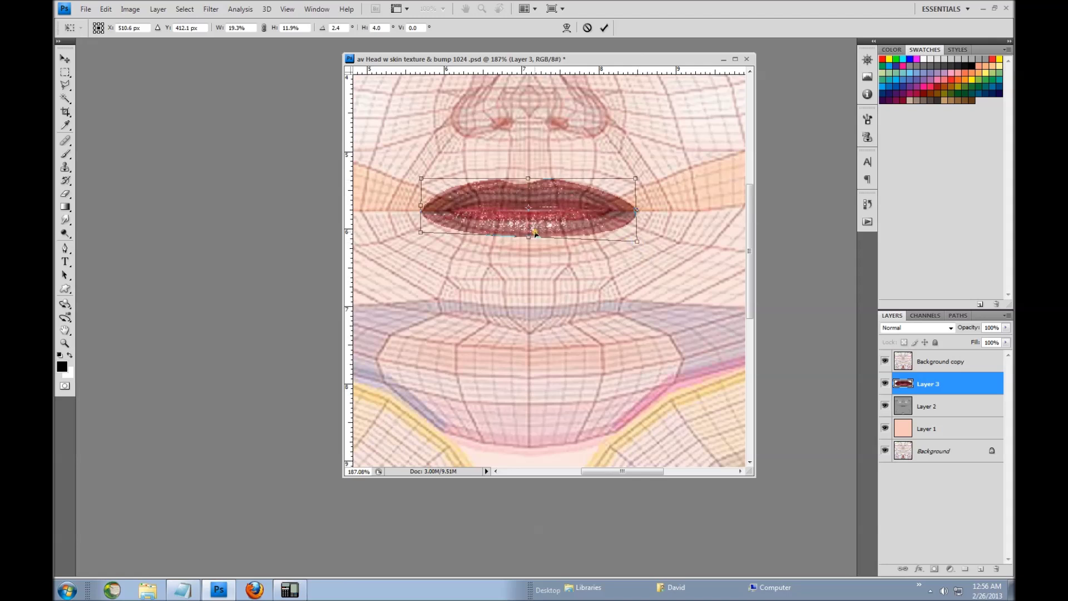
left_click_drag(421, 235, 425, 241)
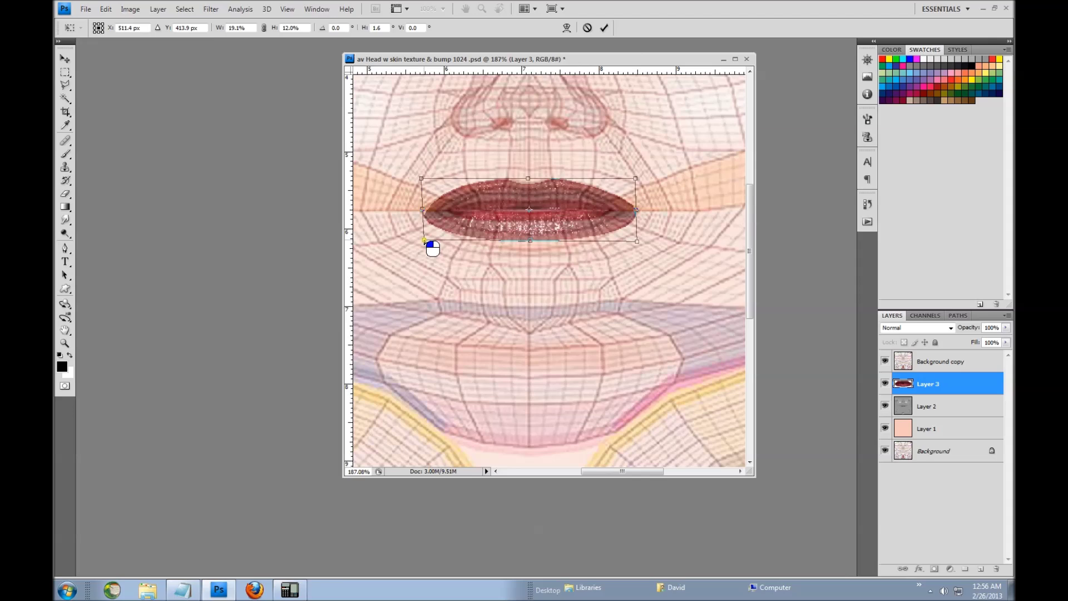
scroll(534, 243, "up", 1)
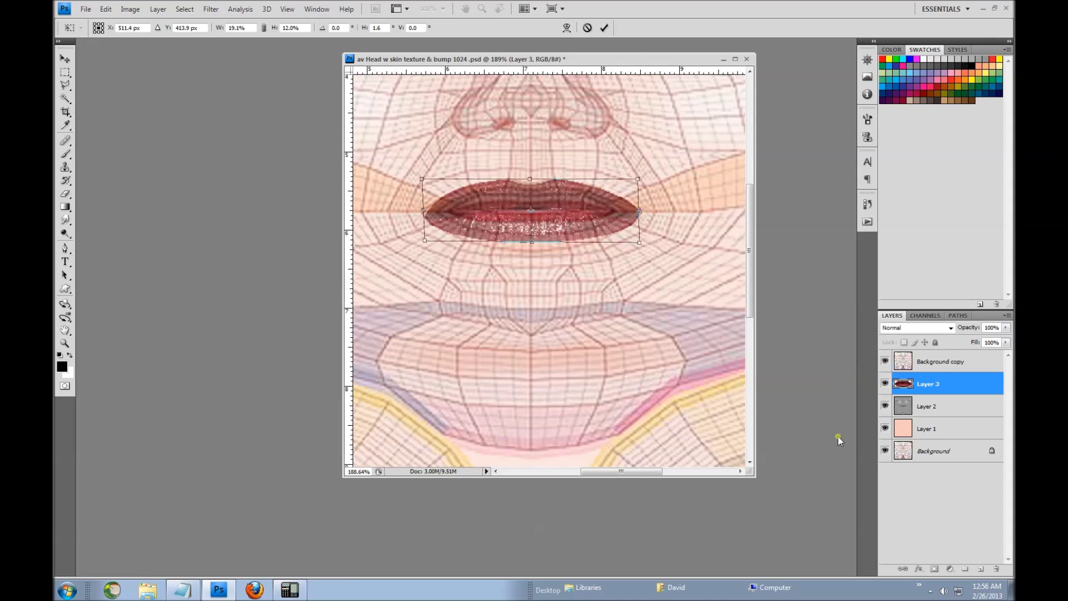
key("Return")
key("p")
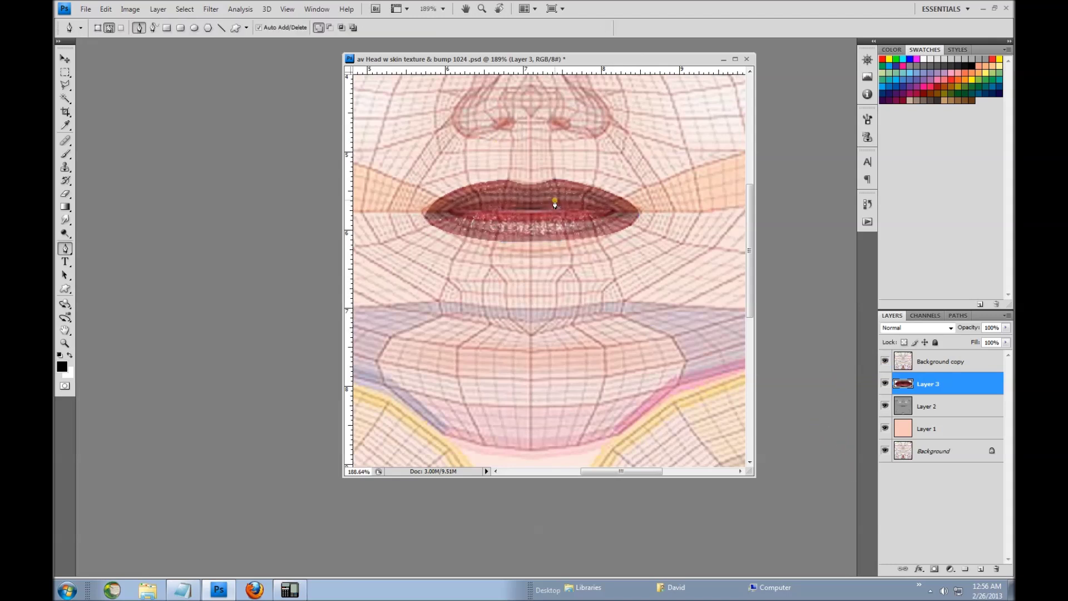
left_click(884, 361)
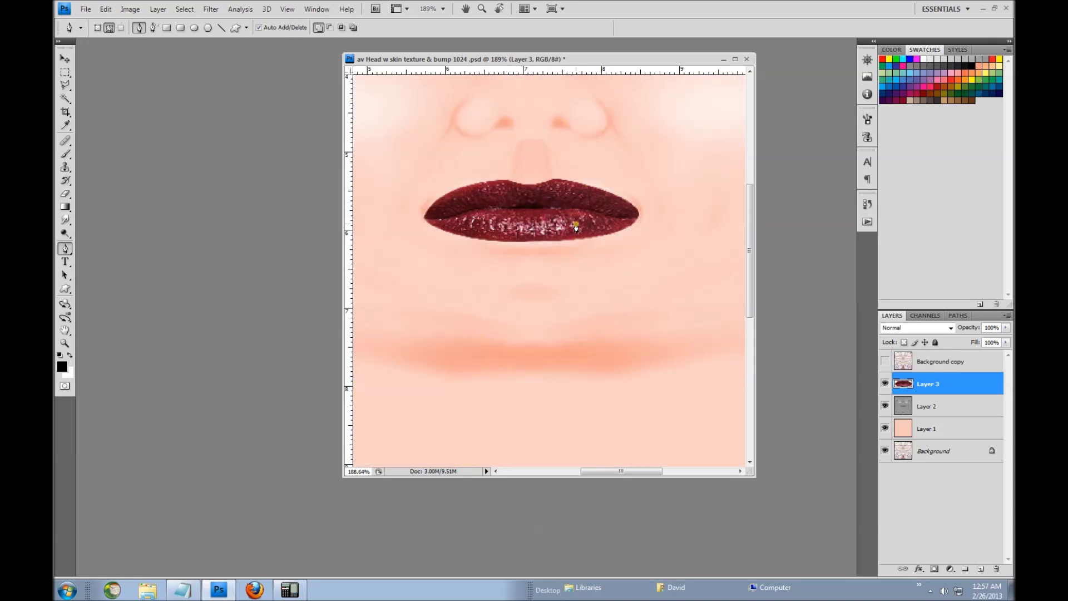
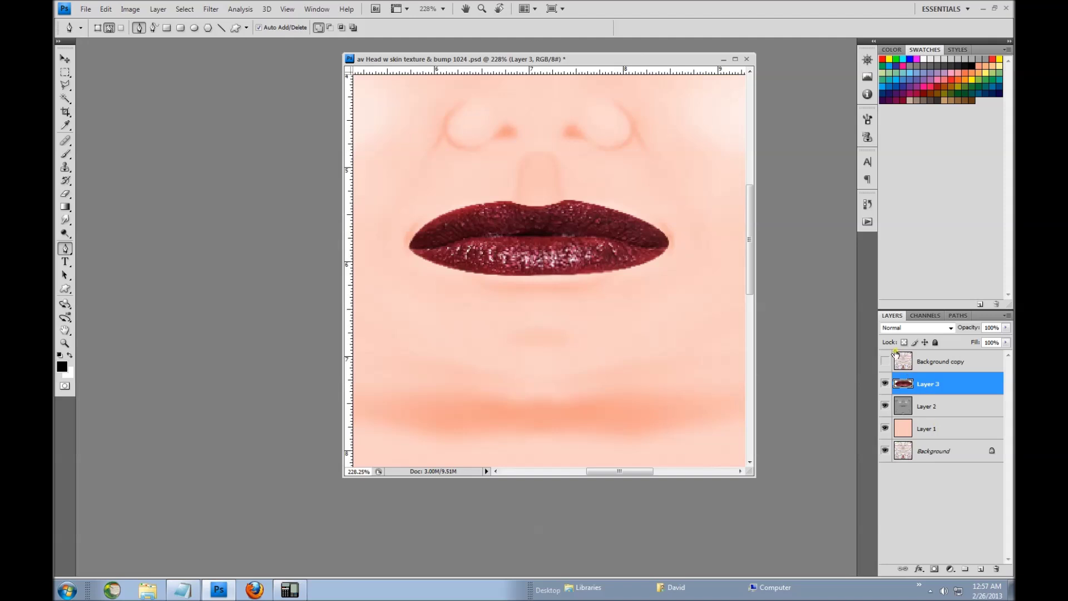
Show Background copy again and select the right half of the lips from the face's center line with the Rectangular Marquee Tool
left_click(64, 74)
left_click(64, 74)
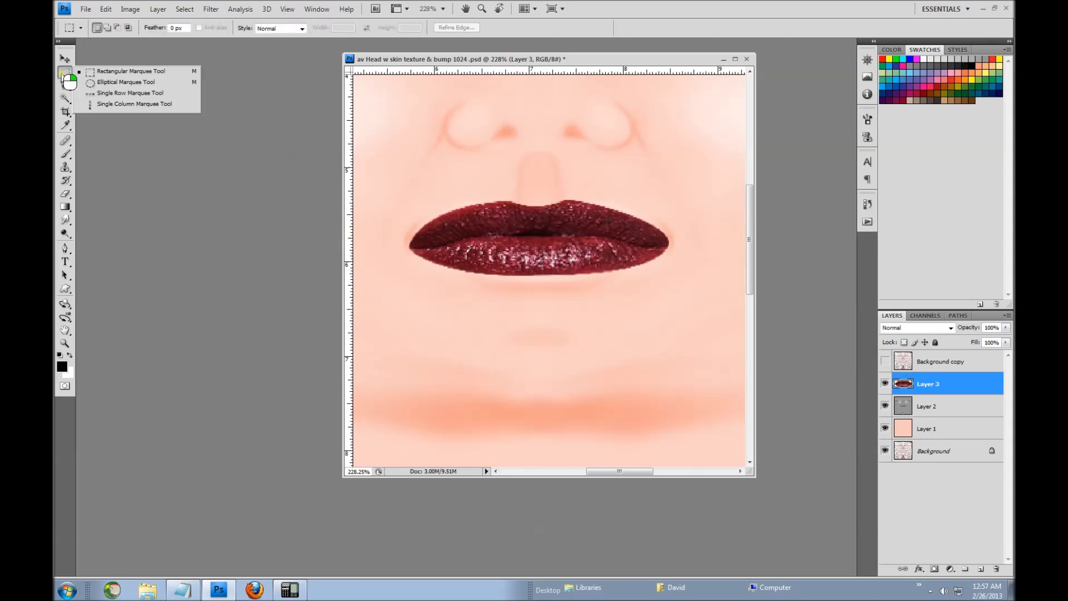
left_click(64, 73)
left_click(64, 73)
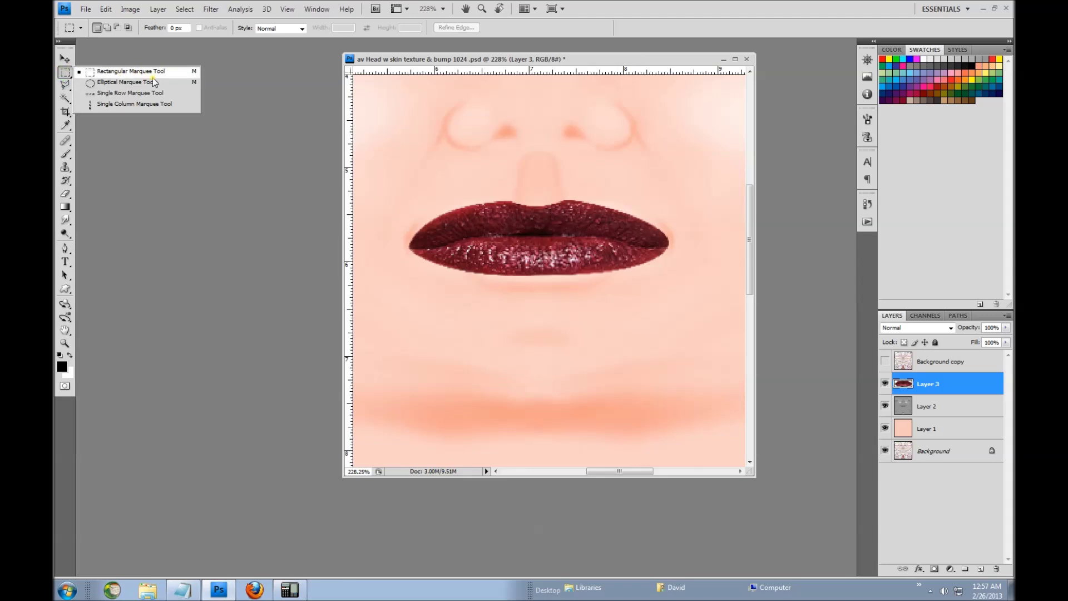
left_click(885, 360)
left_click(885, 360)
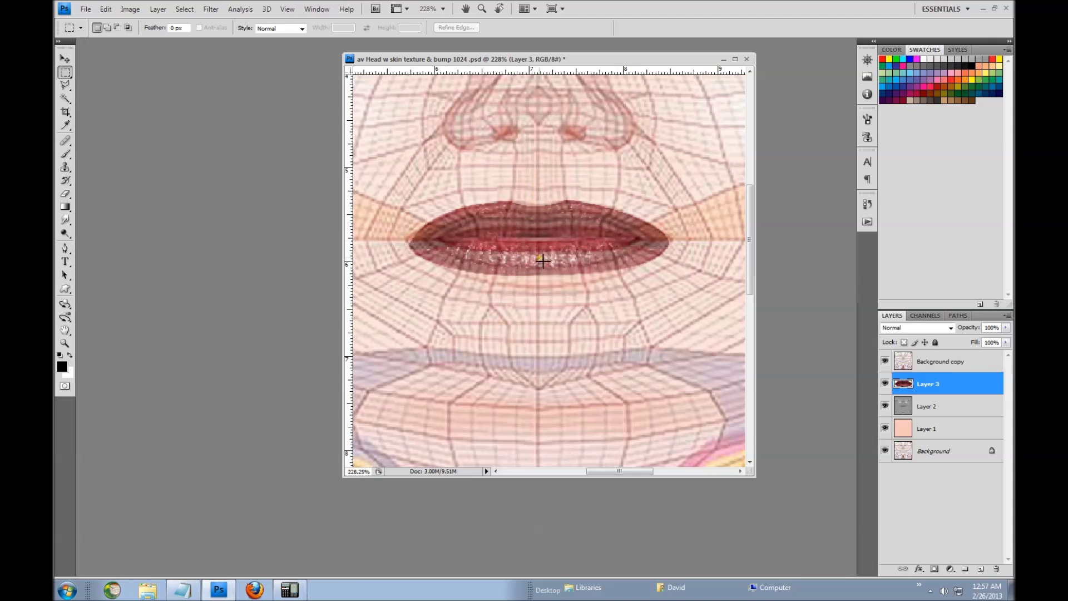
left_click_drag(537, 178, 688, 365)
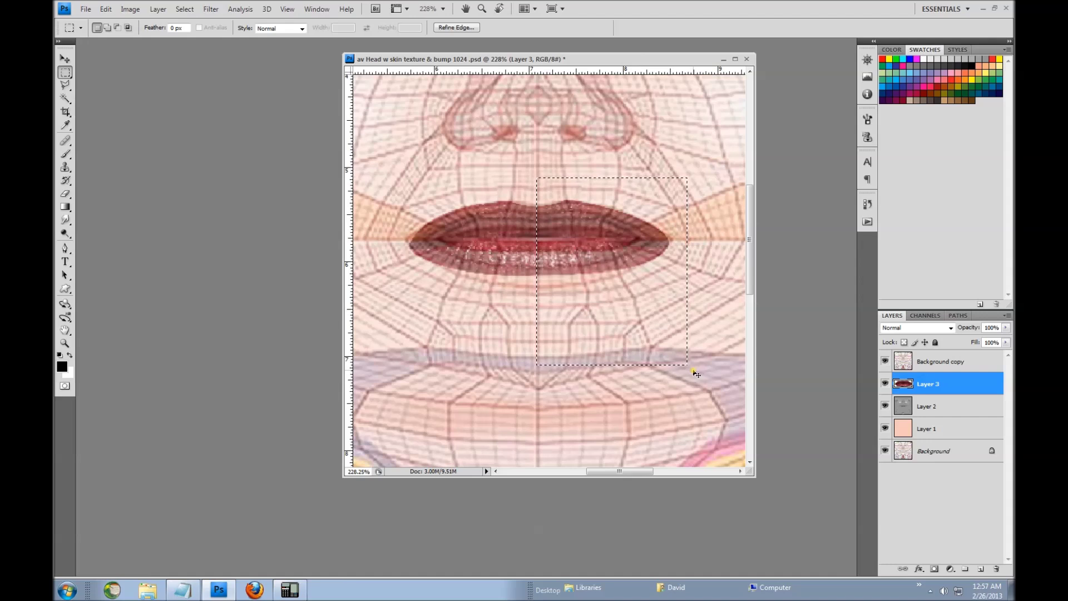
Make two stacked layer copies of the selected lip half, with the full-lips Layer 3 hidden
key("ctrl+j")
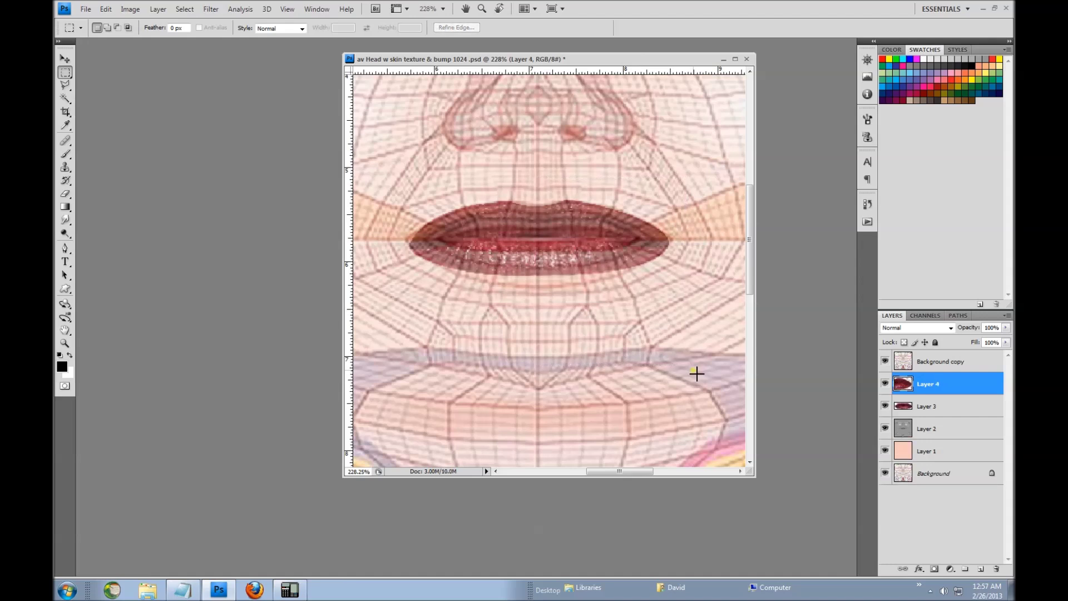
left_click(885, 407)
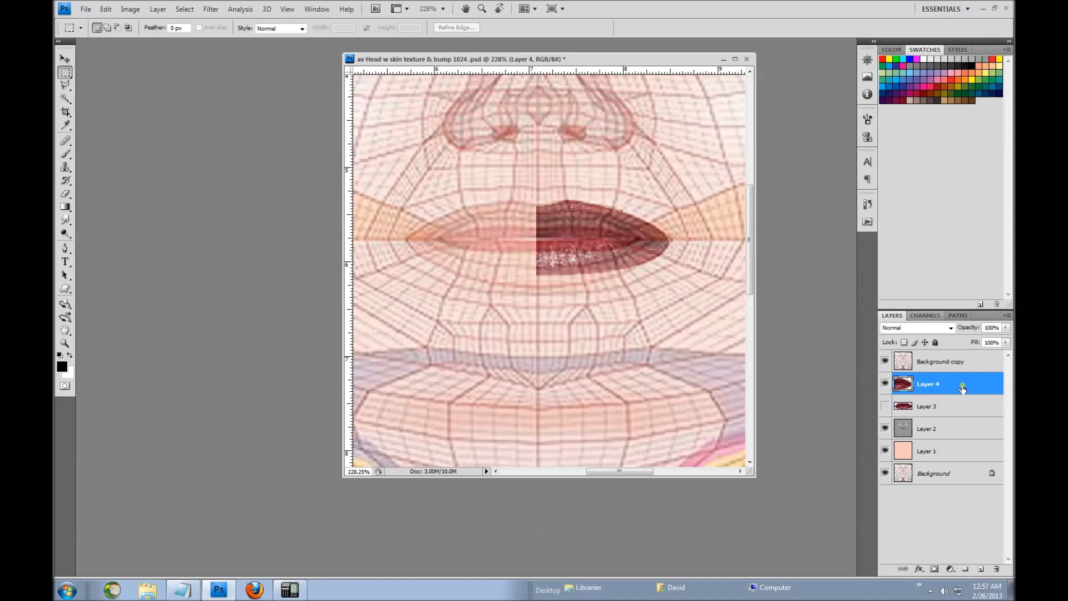
key("ctrl+j")
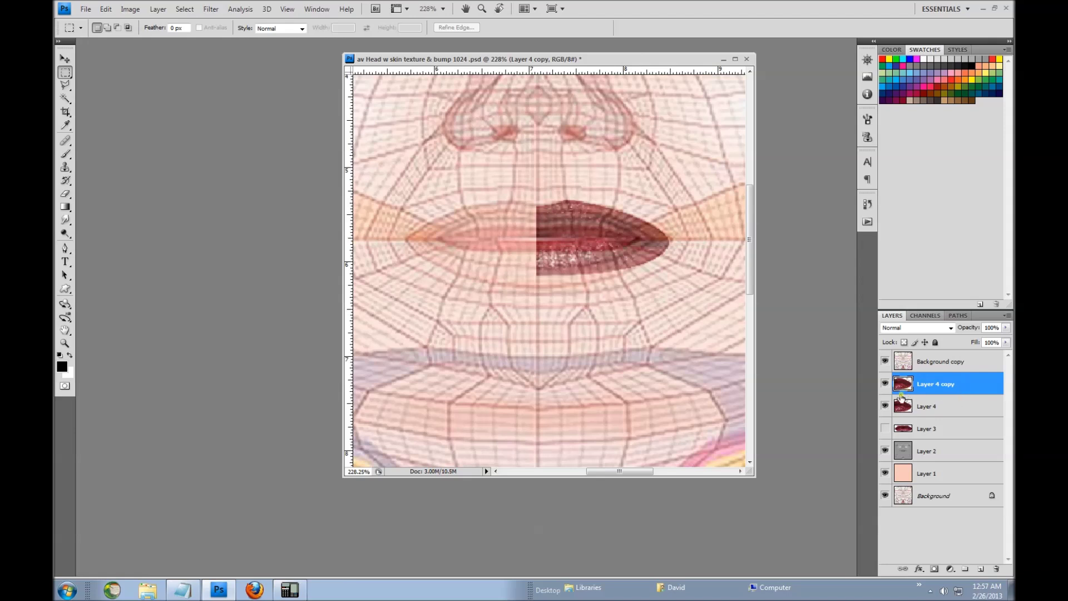
Hide Background copy, try moving Layer 4 copy away from the lip half beneath it, and undo the move
left_click(885, 360)
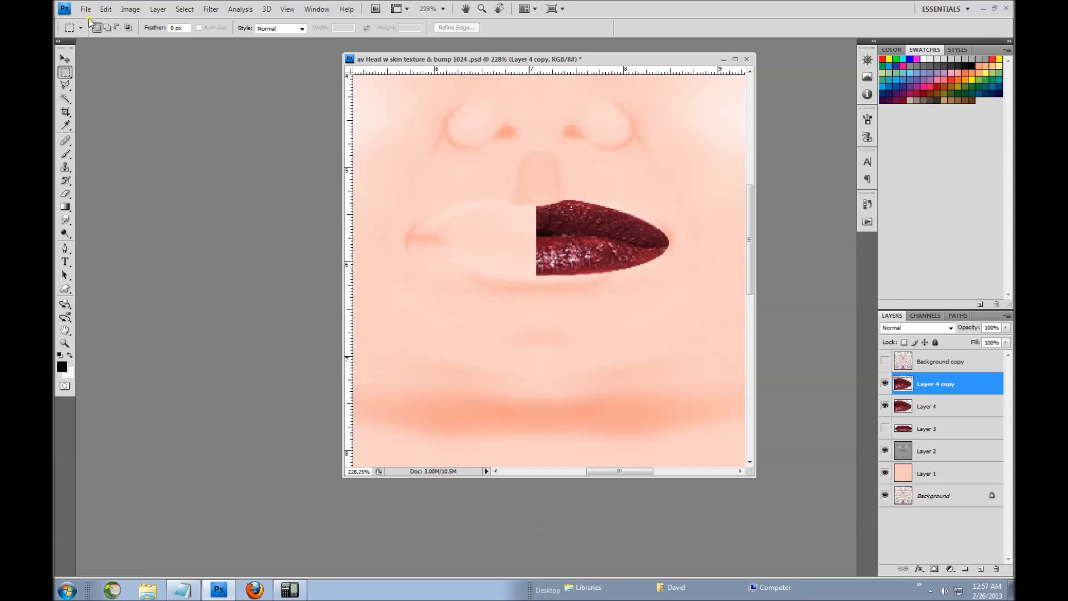
left_click(66, 61)
left_click_drag(597, 247, 578, 304)
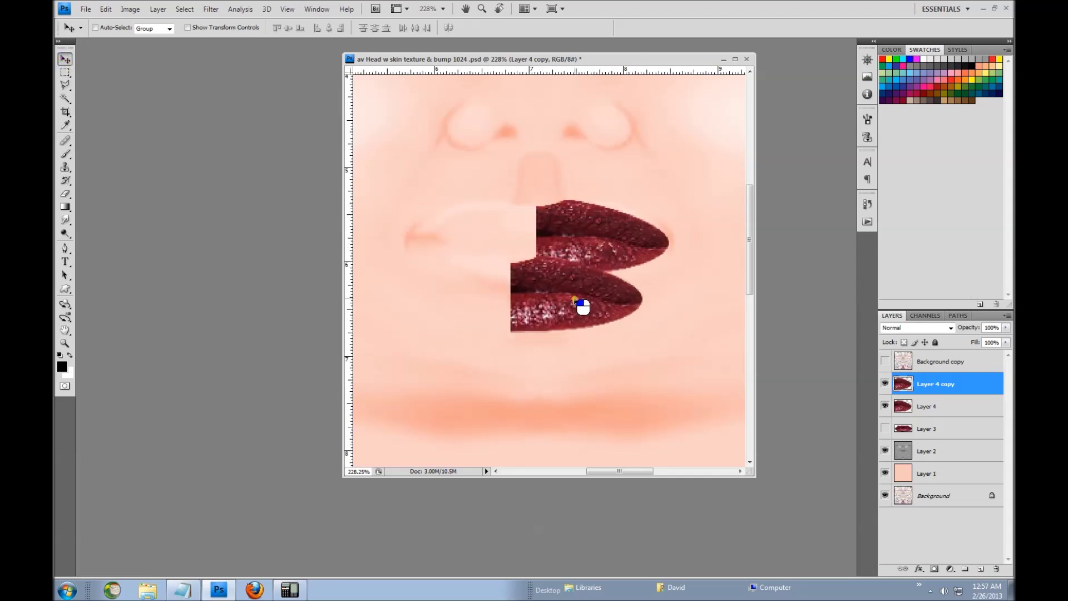
key("ctrl+z")
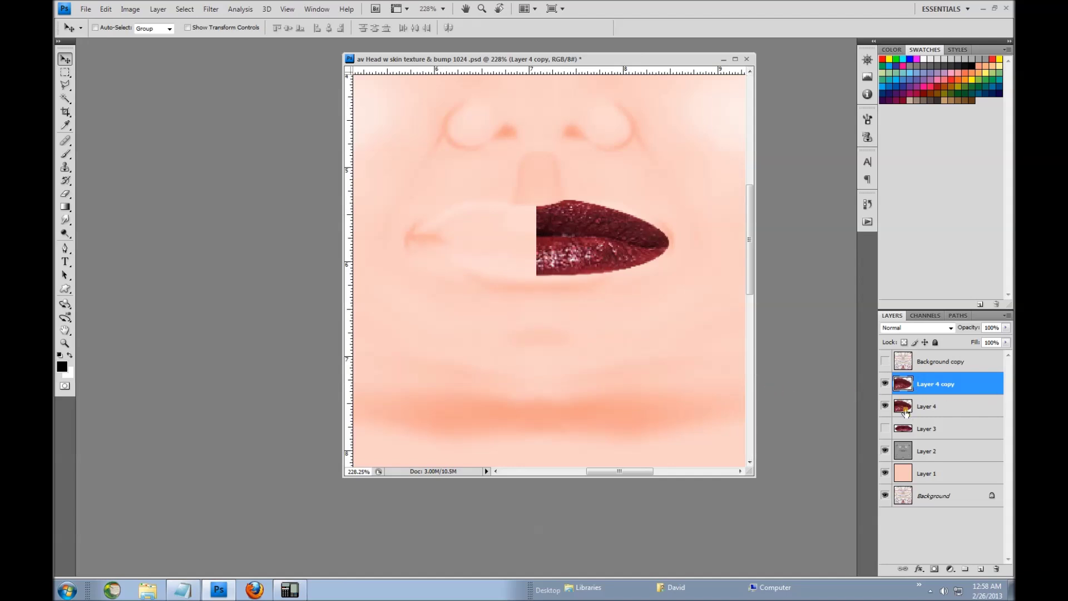
Flip the upper lip half, Layer 4 copy, horizontally
left_click(106, 10)
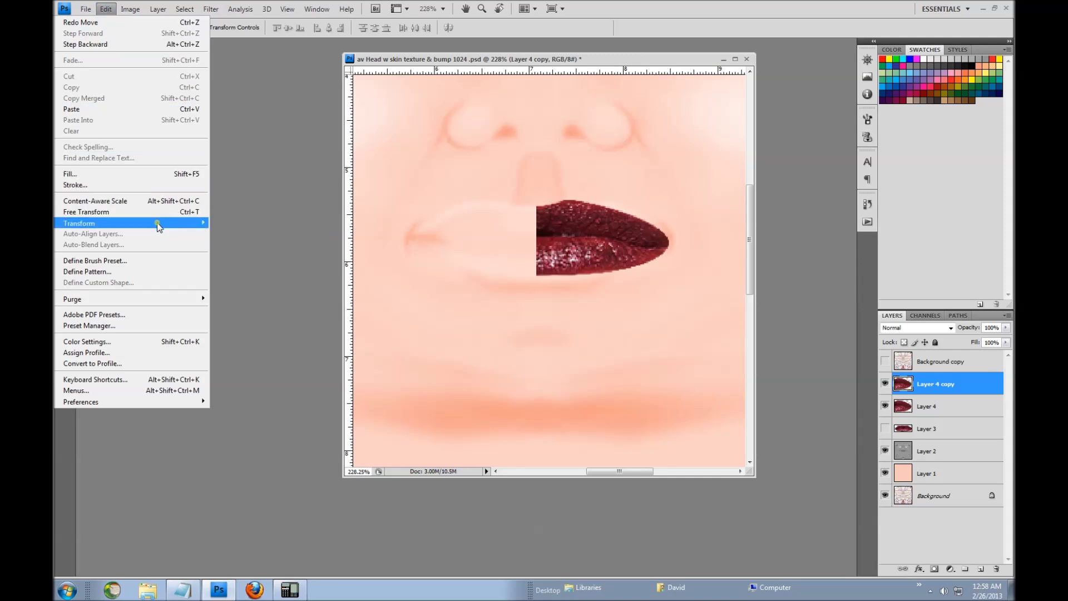
mouse_move(157, 224)
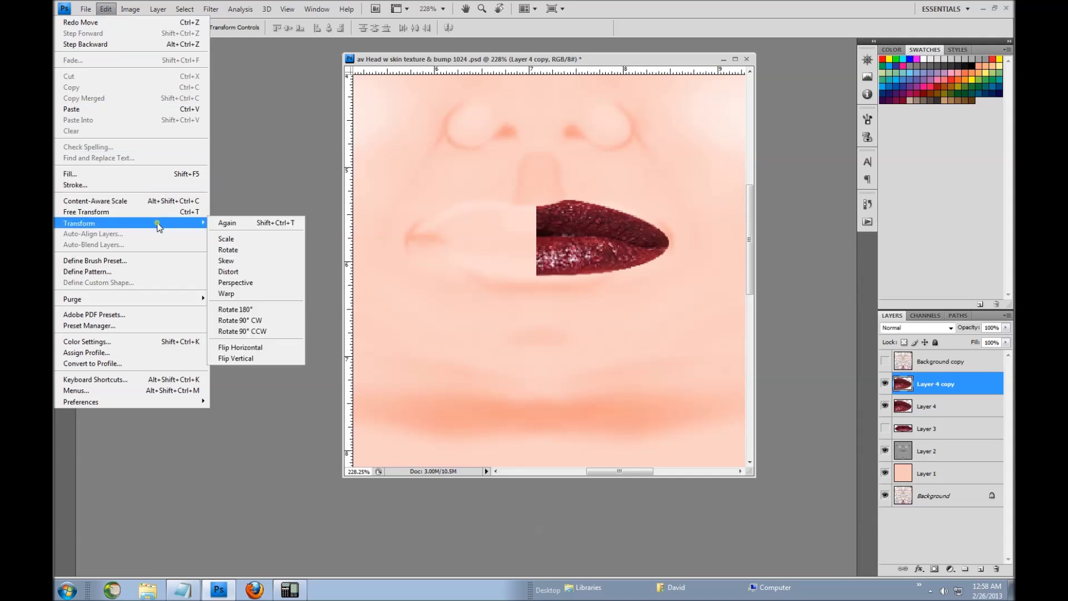
left_click(270, 347)
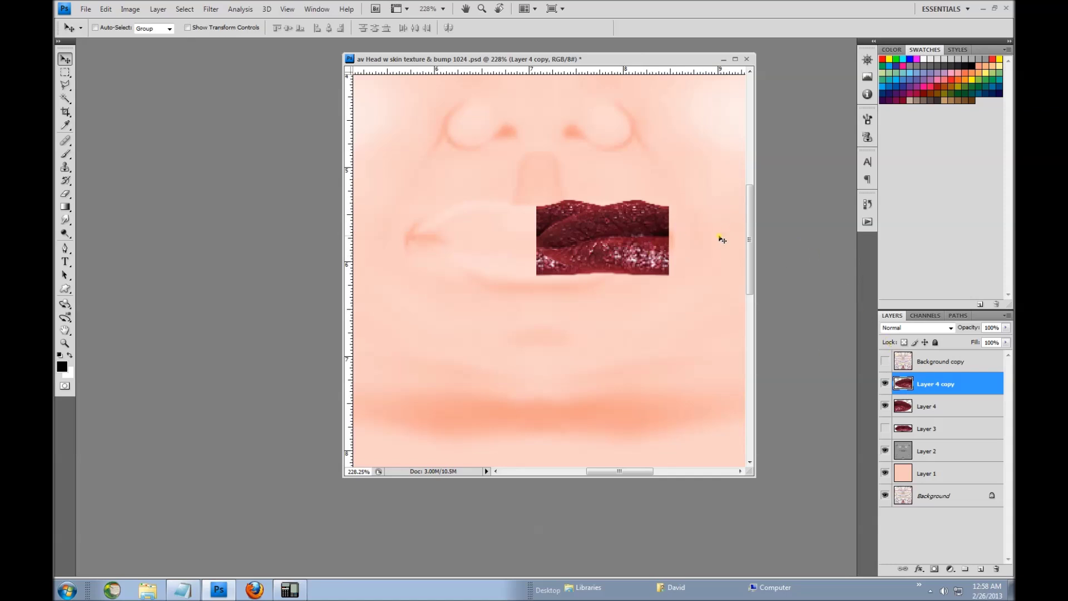
Move the flipped lip half horizontally to the empty side of the mouth until both halves meet at the face's center line
left_click_drag(640, 240, 603, 241)
key("shift+Left")
key("shift+Left")
key("shift+Left")
key("shift+Left")
key("shift+Left")
key("shift+Left")
key("shift+Left")
key("shift+Left")
key("shift+Left")
key("shift+Left")
key("Left")
key("Left")
key("Left")
key("Left")
key("Left")
key("Left")
key("Left")
key("Left")
key("Left")
key("Left")
key("Left")
key("Left")
key("Left")
key("Left")
key("Left")
key("Left")
key("Left")
key("Left")
key("Left")
key("Left")
key("Left")
key("Left")
key("Left")
key("Left")
key("Left")
key("Left")
key("Left")
key("Right")
key("Right")
key("Right")
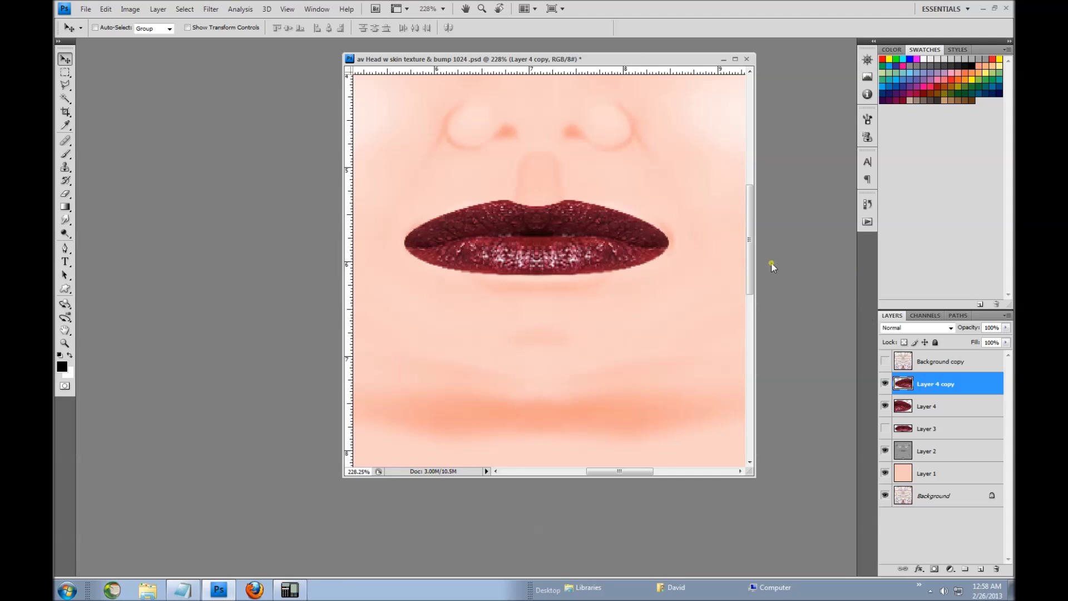
Examine the joined lips for symmetry and a clean center seam, both close up and against the whole face
scroll(627, 220, "down", 5, "alt")
scroll(628, 220, "up", 3, "alt")
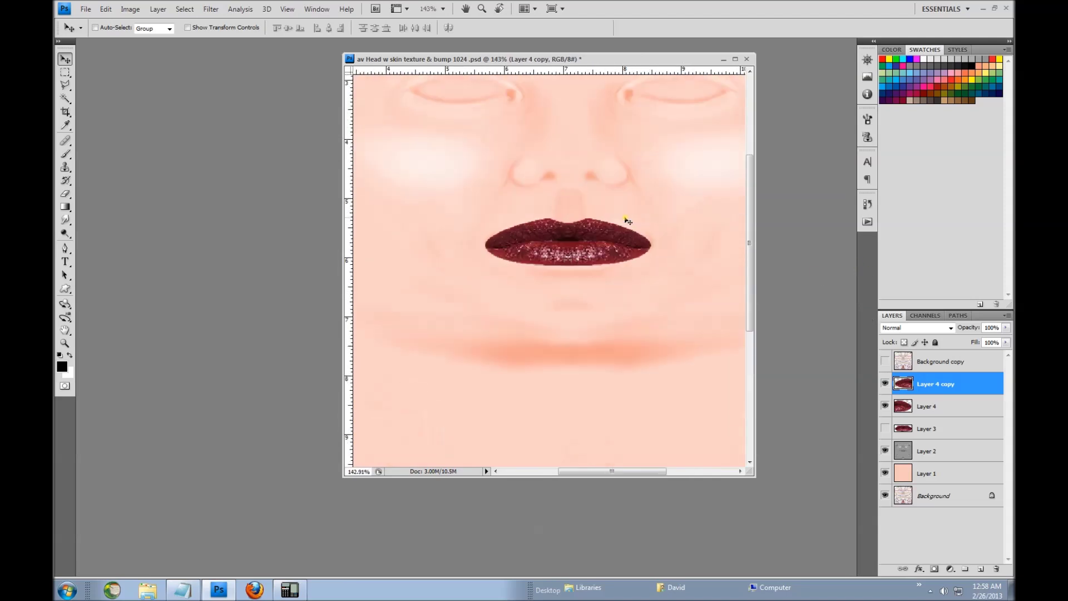
scroll(628, 221, "up", 3)
scroll(626, 221, "down", 2, "alt")
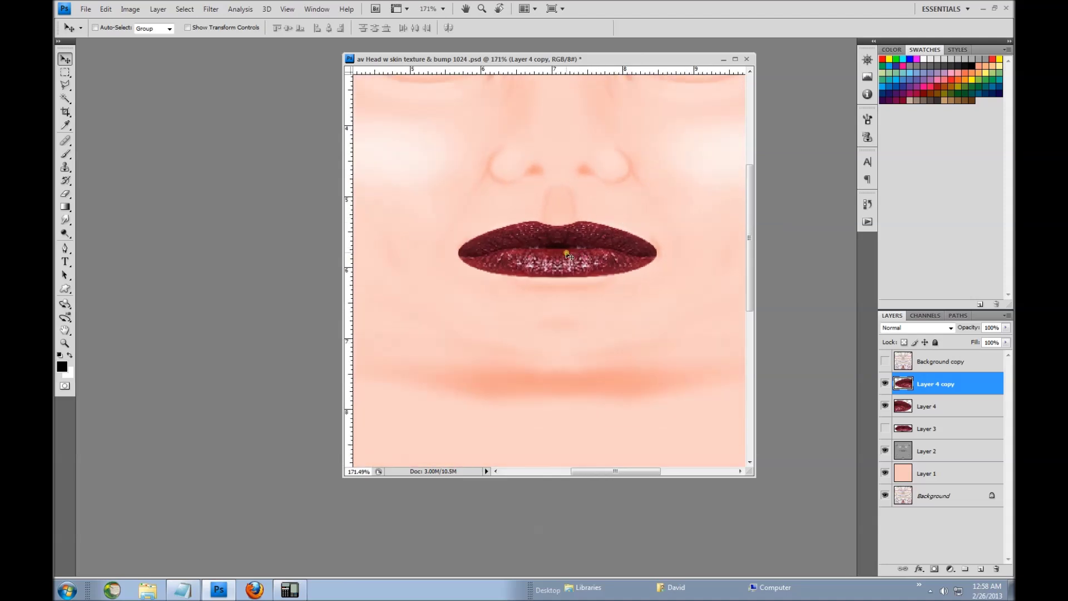
scroll(615, 273, "down", 2, "alt")
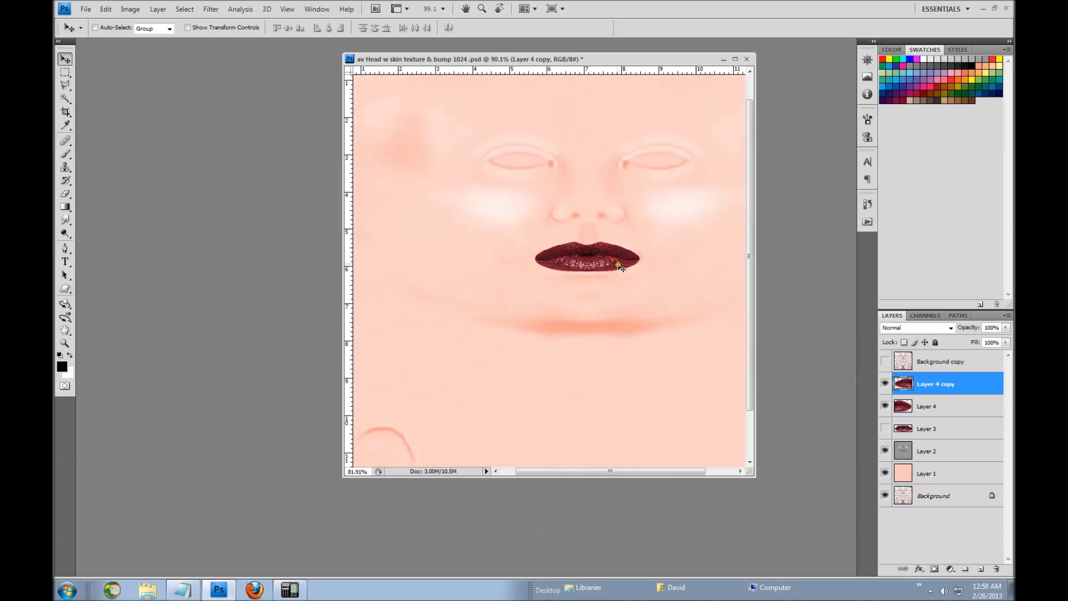
scroll(606, 253, "up", 1, "alt")
scroll(608, 253, "up", 4, "alt")
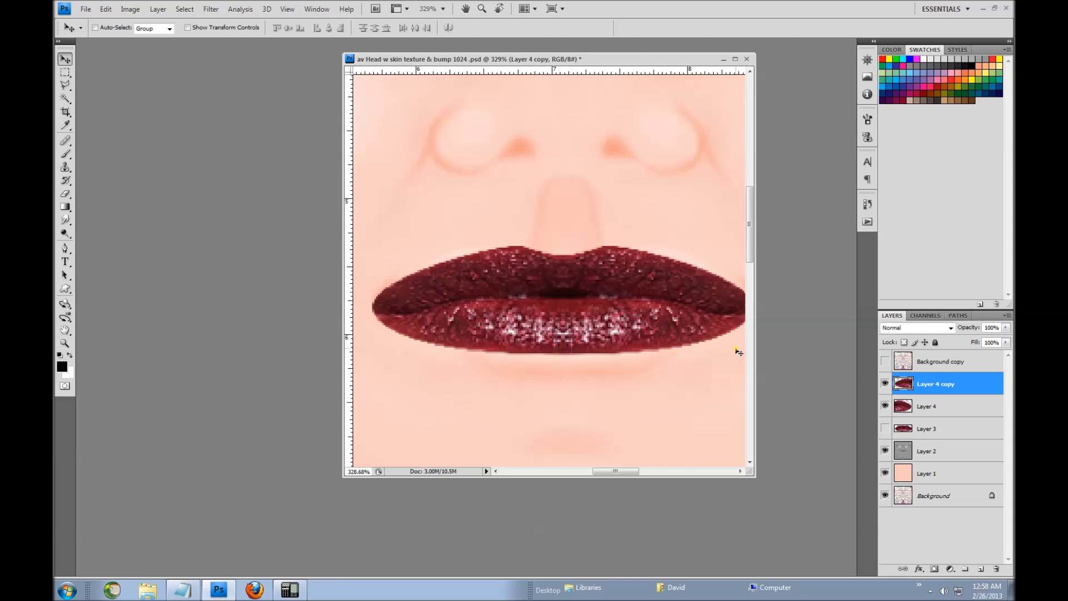
scroll(738, 352, "down", 3, "alt")
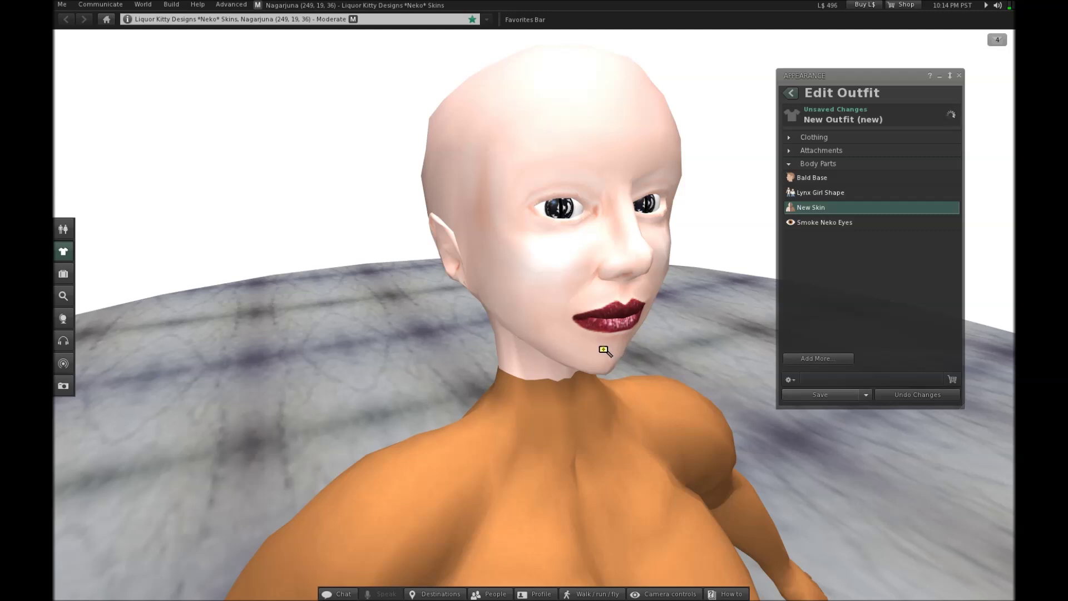
In Second Life, orbit the view around the avatar's head to examine the lips from the front
left_click_drag(612, 348, 495, 360)
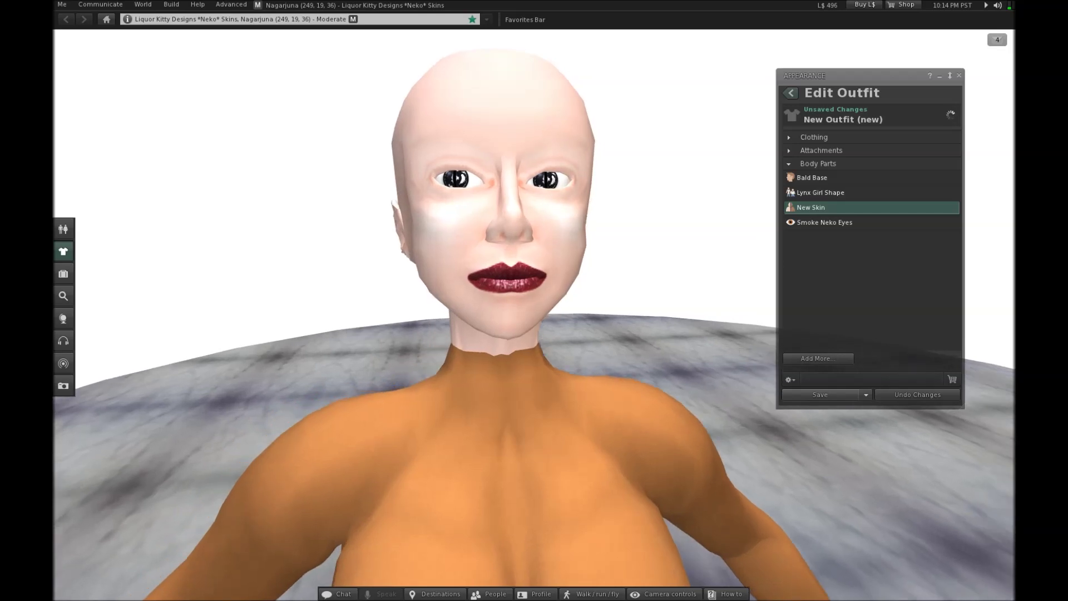